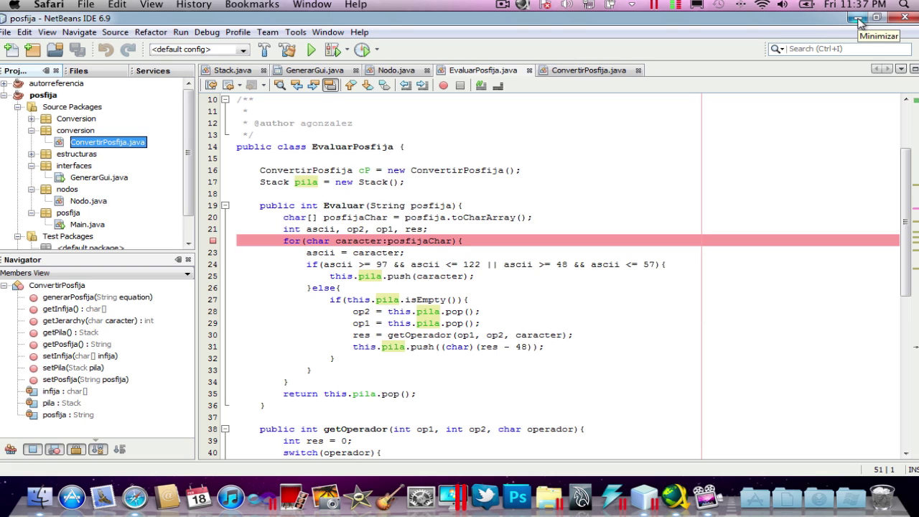
# - Minimize the NetBeans IDE and JDownloader windows to reveal the desktop
pyautogui.click(858, 22)
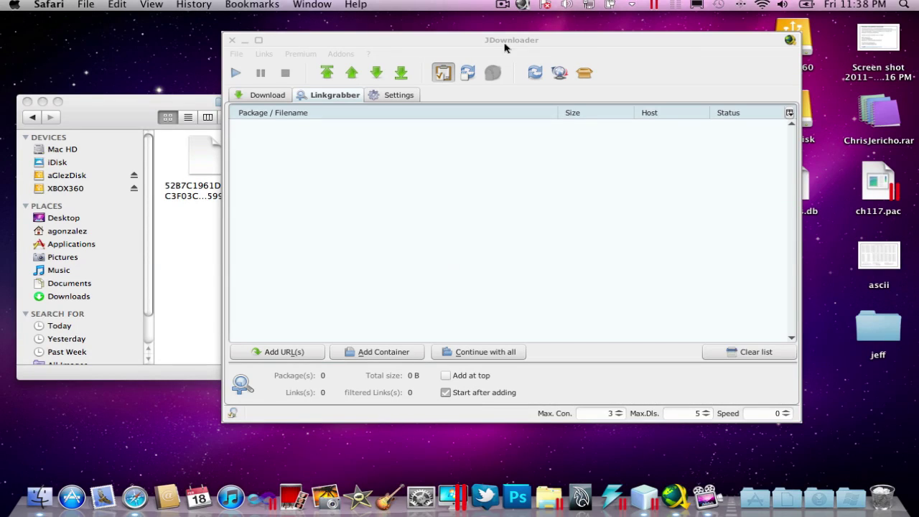
pyautogui.click(352, 44)
# - Bring Finder forward, show the aGlezDisk drive and look inside its APPS folder
pyautogui.press('super+m')
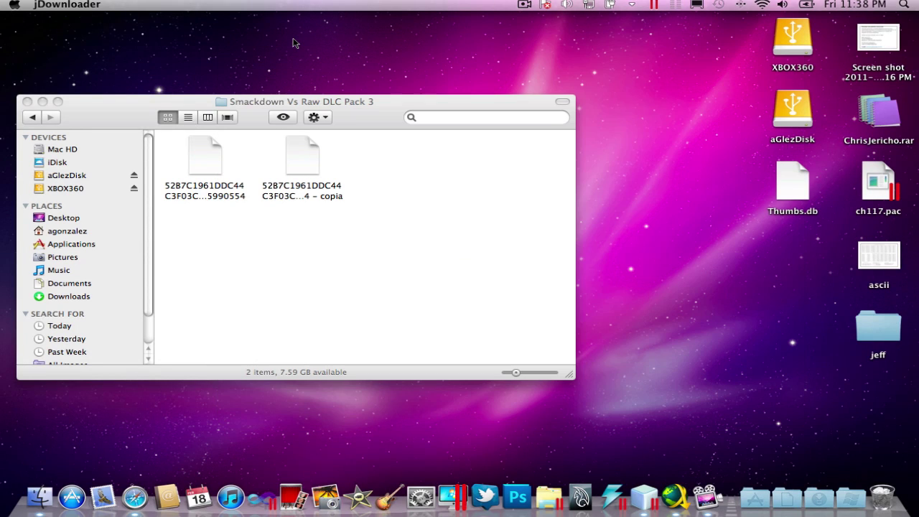
pyautogui.click(366, 156)
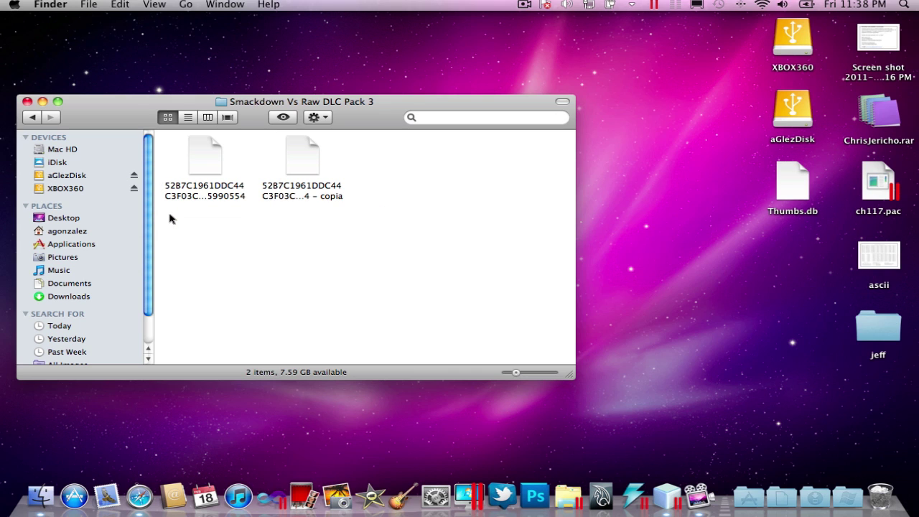
pyautogui.click(77, 176)
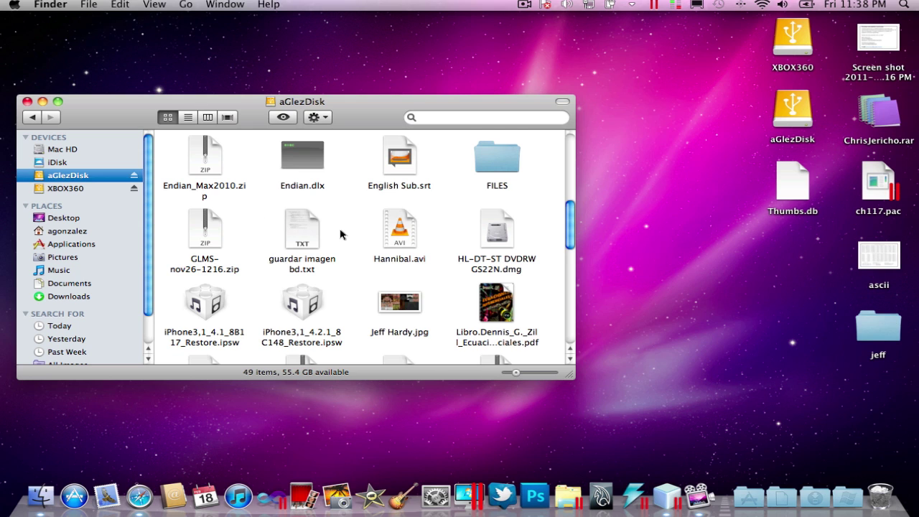
pyautogui.scroll(2, 341, 234)
pyautogui.scroll(3, 341, 234)
pyautogui.scroll(3, 341, 234)
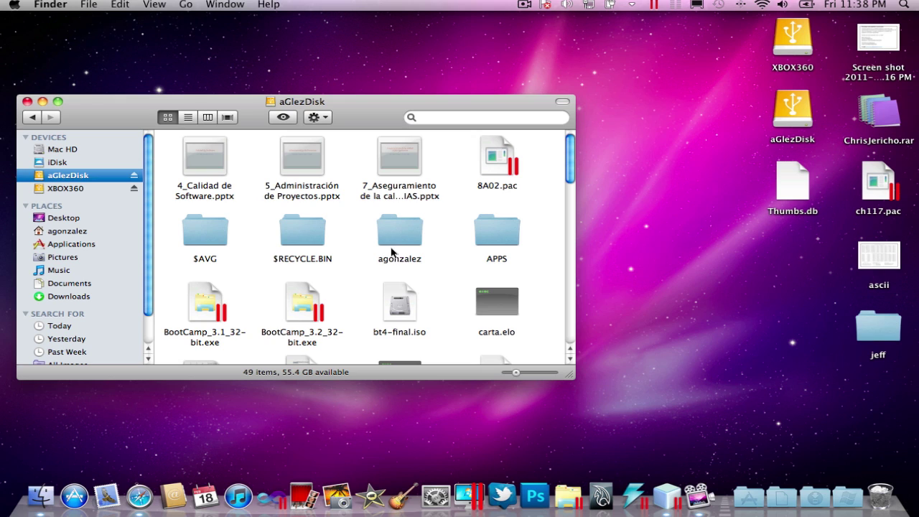
pyautogui.doubleClick(494, 238)
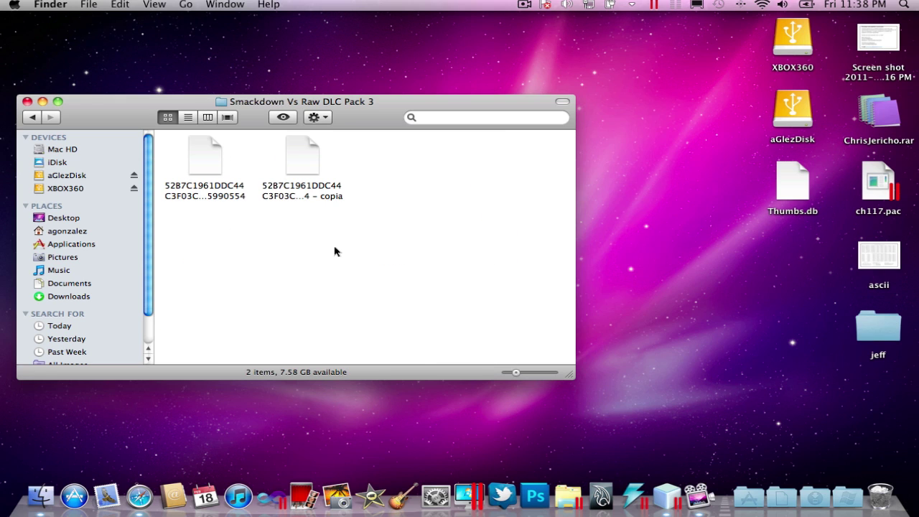
# - Return to aGlezDisk and open the xbc.v2.9.0.306 folder further down the list
pyautogui.click(87, 175)
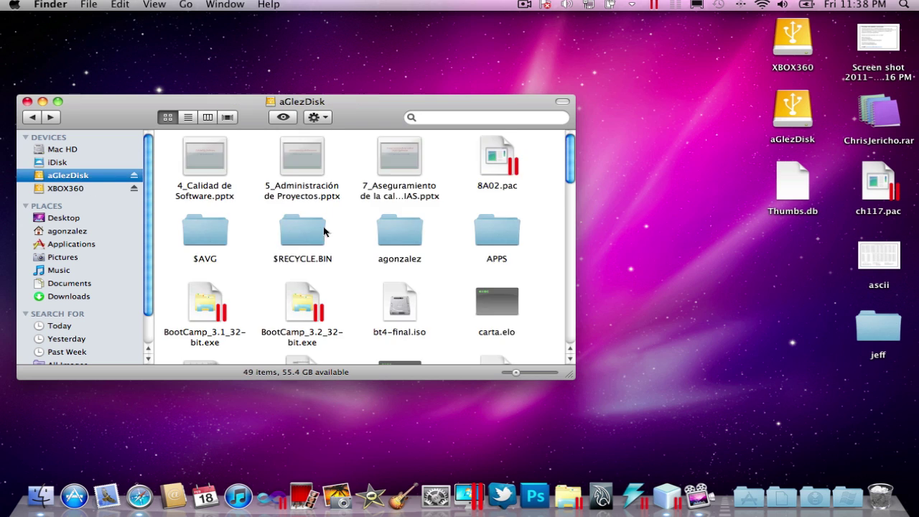
pyautogui.scroll(-2, 390, 243)
pyautogui.scroll(-3, 390, 244)
pyautogui.scroll(-3, 390, 243)
pyautogui.scroll(-3, 391, 248)
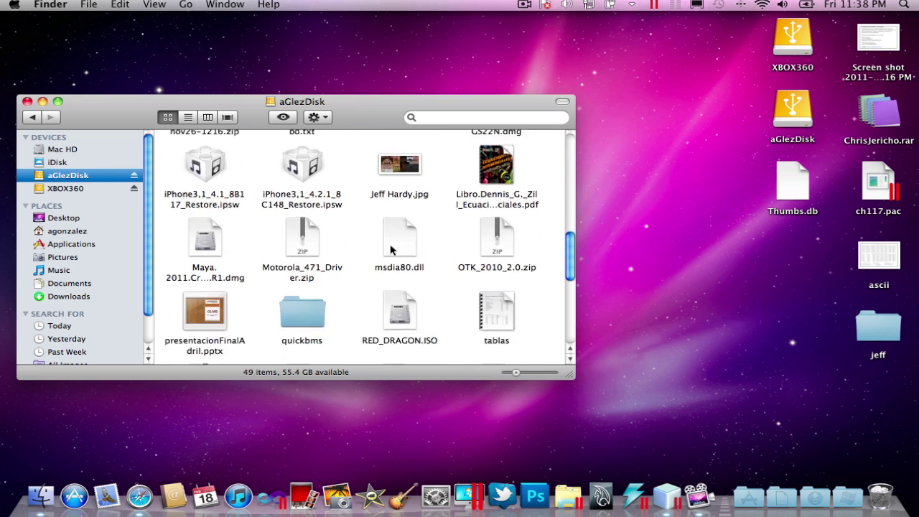
pyautogui.scroll(-3, 393, 248)
pyautogui.scroll(-3, 396, 247)
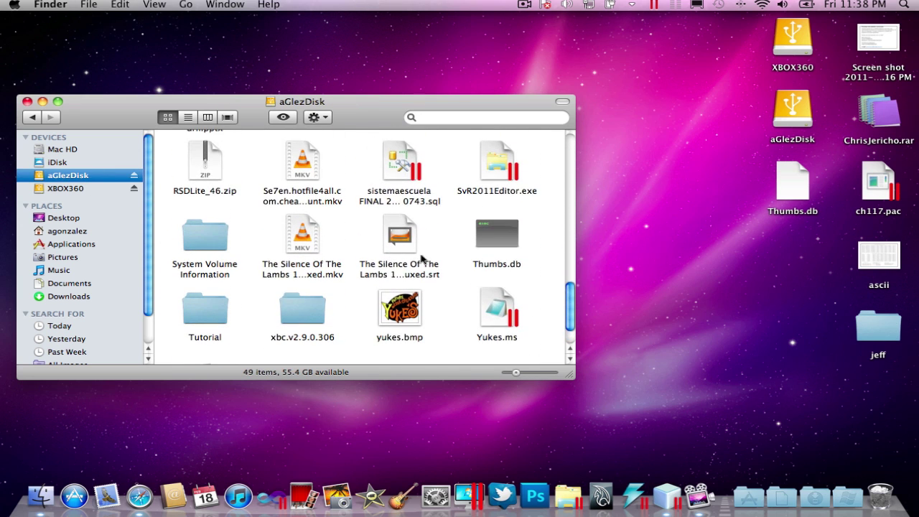
pyautogui.scroll(-2, 400, 247)
pyautogui.doubleClick(294, 262)
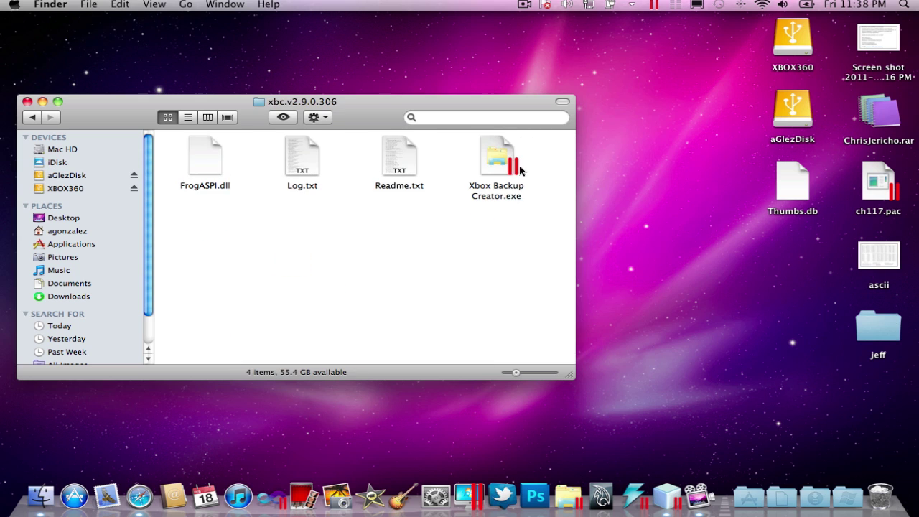
# - Launch Xbox Backup Creator.exe (v2.9), then bring Finder back to the front
pyautogui.doubleClick(503, 163)
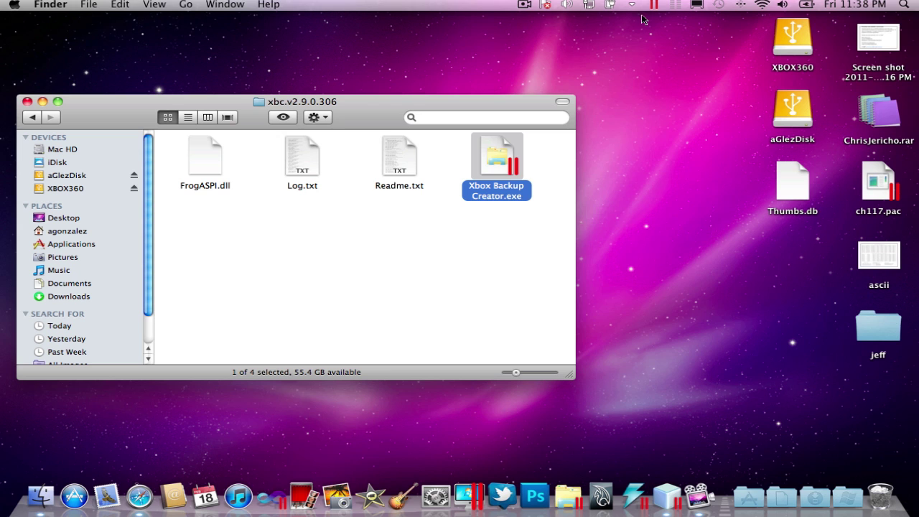
pyautogui.doubleClick(502, 163)
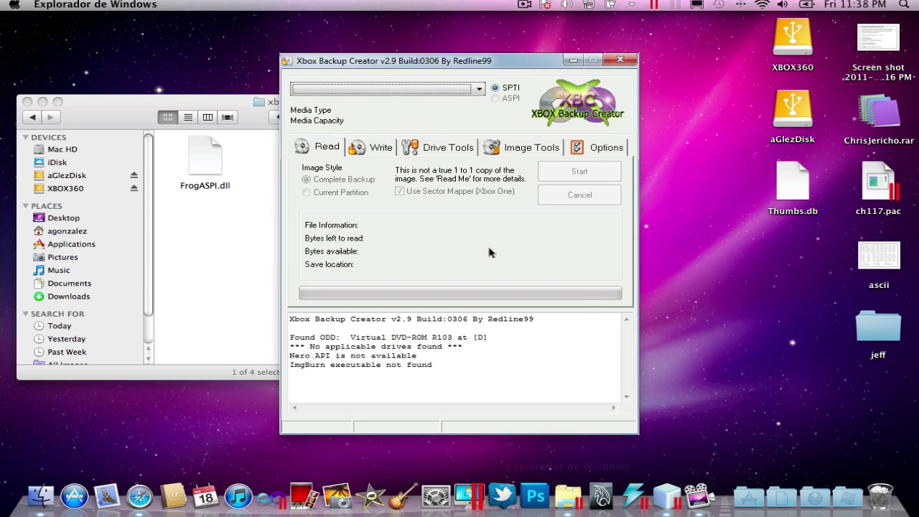
pyautogui.click(256, 112)
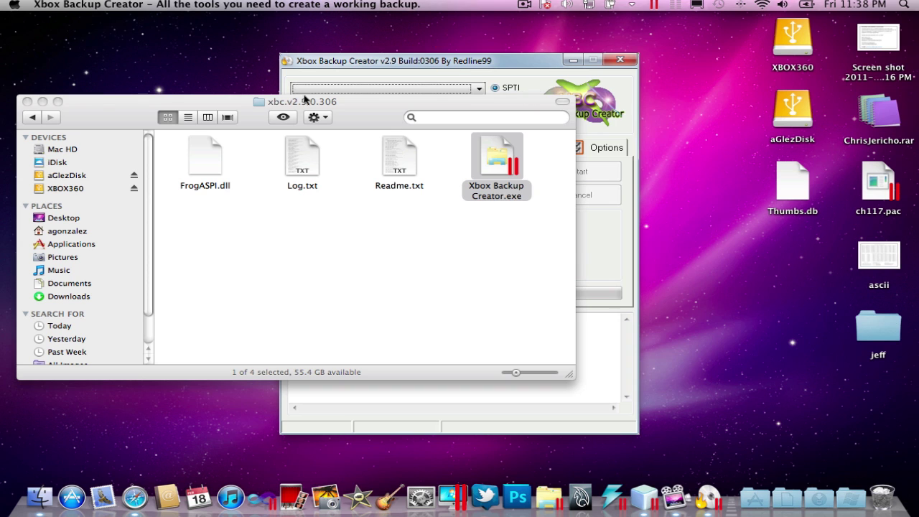
# - Close Finder and open Image Tools > Image Browser in Xbox Backup Creator
pyautogui.click(27, 102)
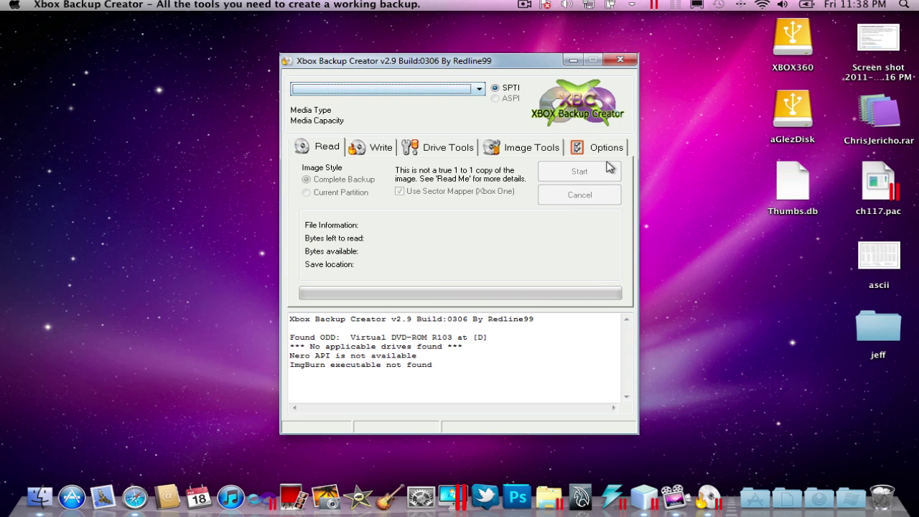
pyautogui.click(508, 153)
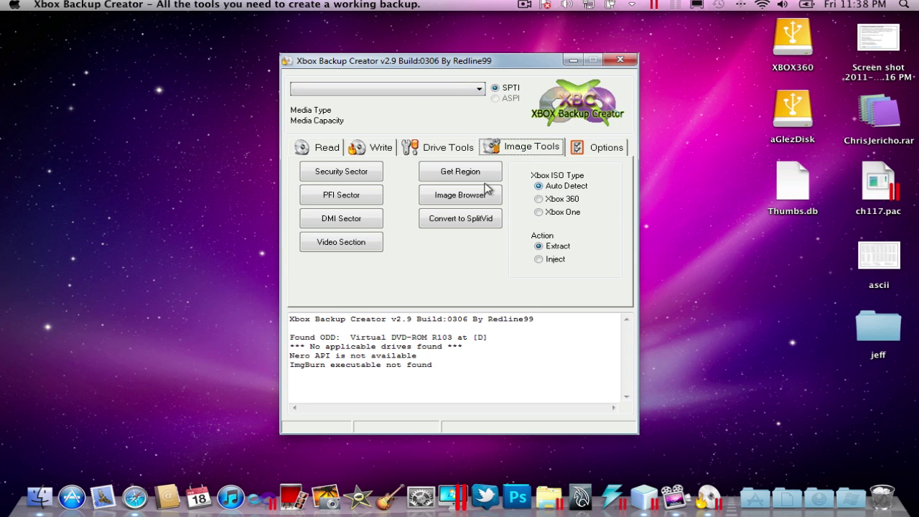
pyautogui.click(462, 198)
# - Open the image file svr11x360 from aGlezDisk\FILES\GAMES
pyautogui.click(234, 106)
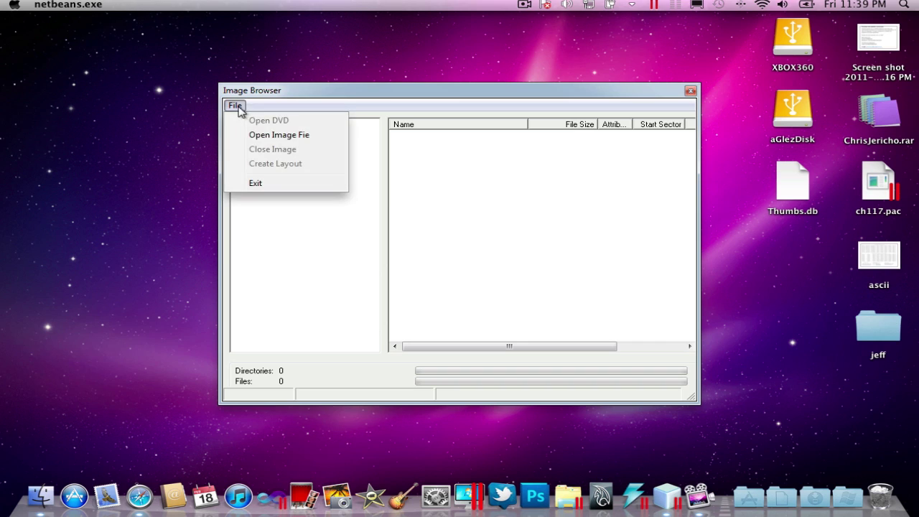
pyautogui.click(261, 136)
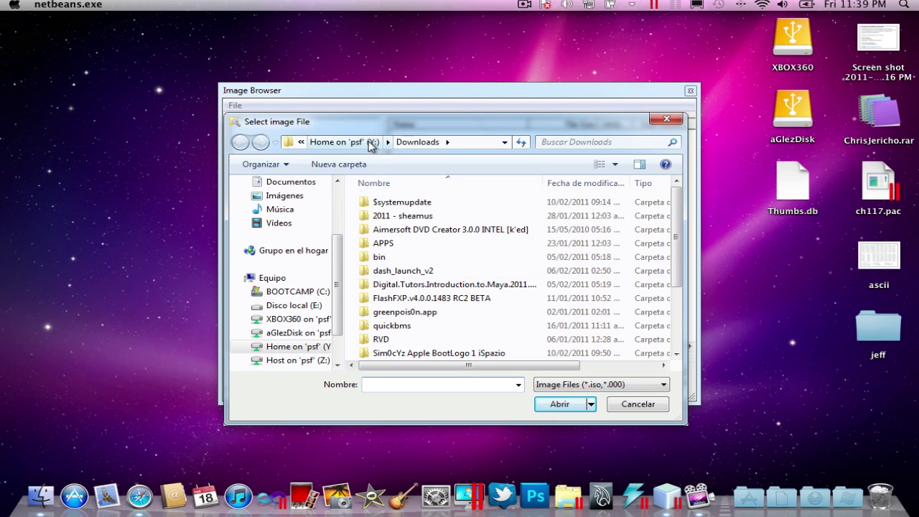
pyautogui.moveTo(287, 273)
pyautogui.click(295, 319)
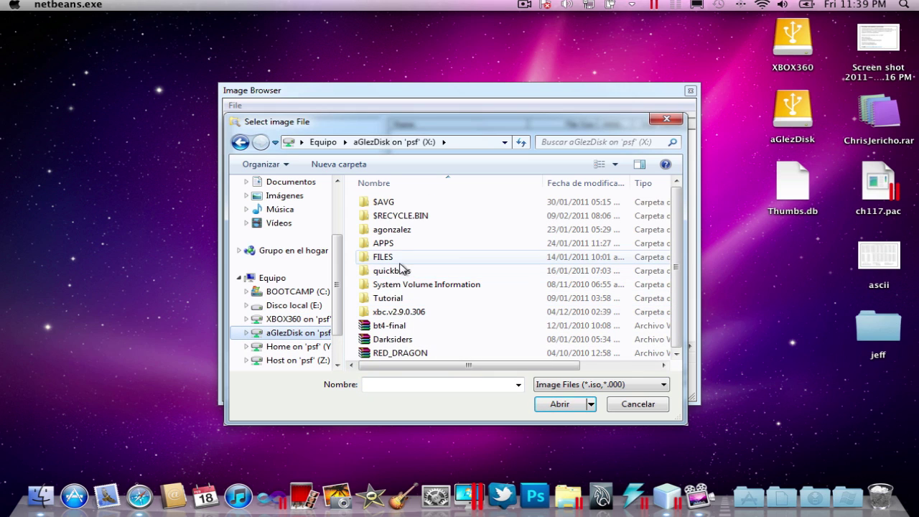
pyautogui.doubleClick(391, 257)
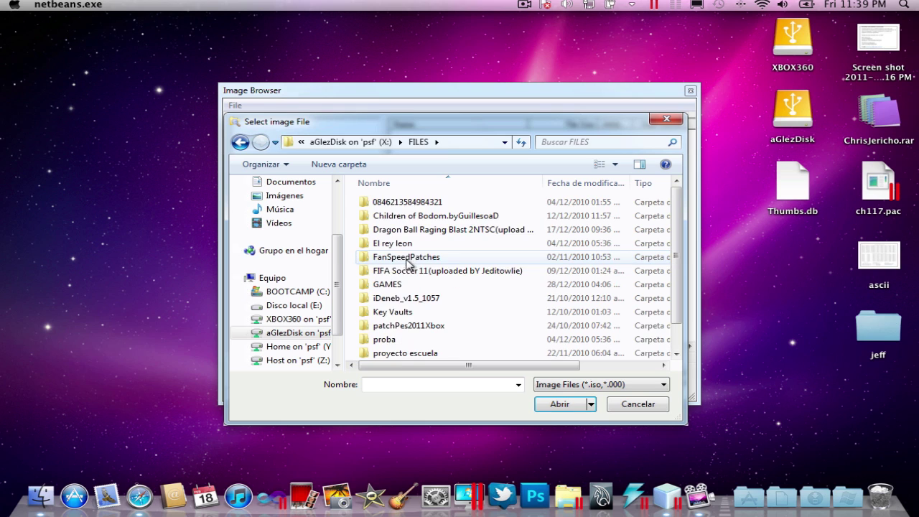
pyautogui.scroll(-1, 411, 299)
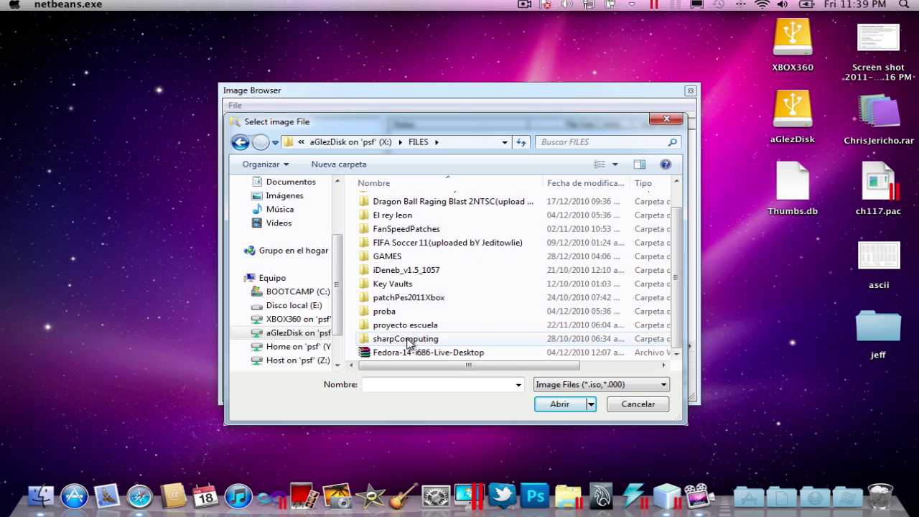
pyautogui.scroll(1, 413, 336)
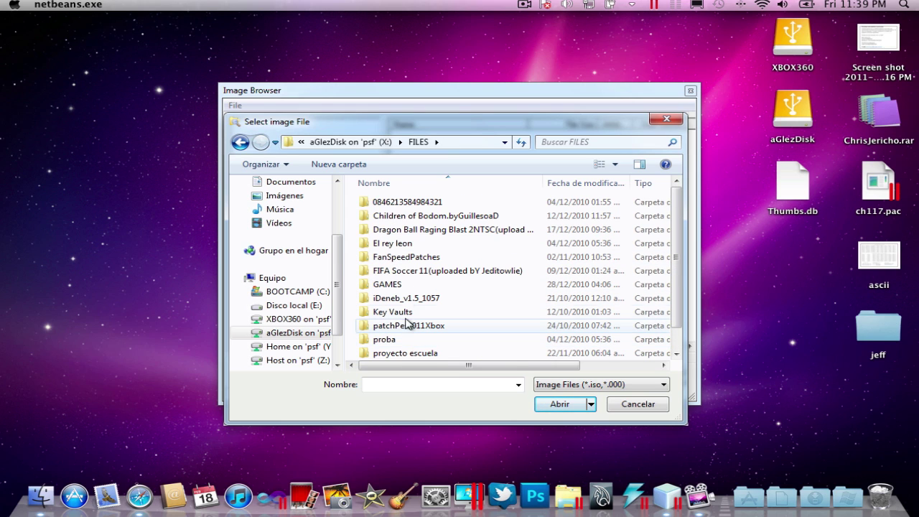
pyautogui.doubleClick(405, 285)
pyautogui.click(391, 284)
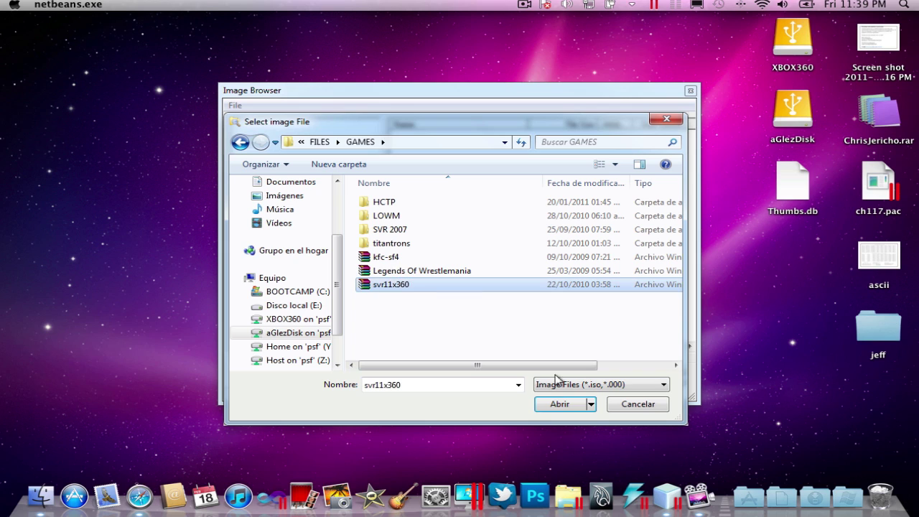
# - Load svr11x360.iso, start Extract on its root, cancel the folder prompt, and close the browser
pyautogui.click(559, 404)
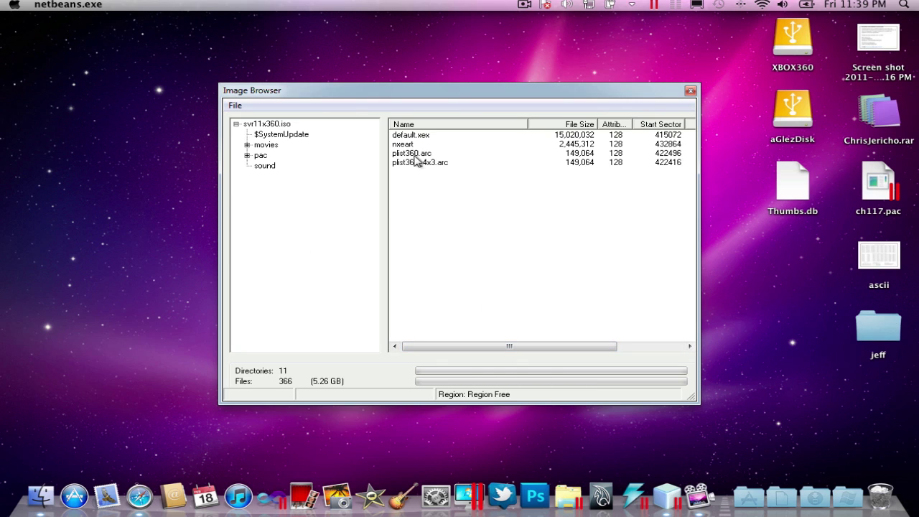
pyautogui.click(272, 125)
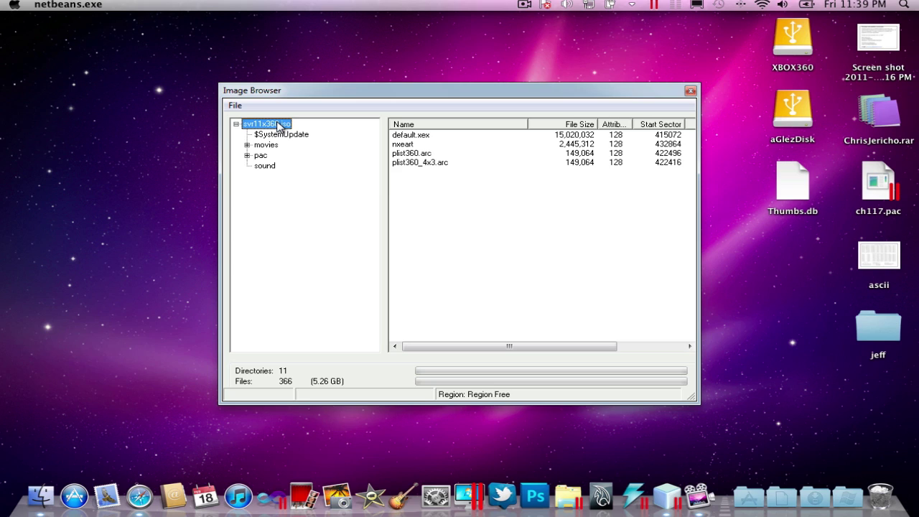
pyautogui.rightClick(277, 127)
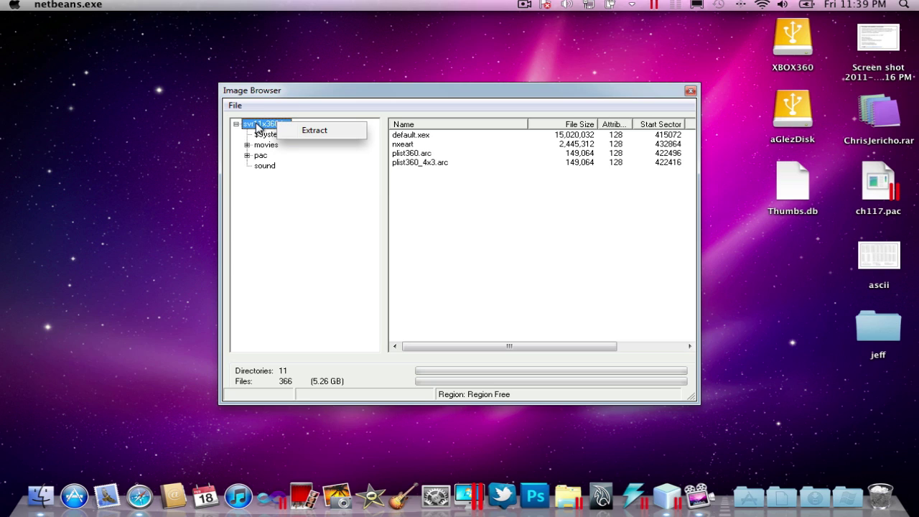
pyautogui.click(304, 134)
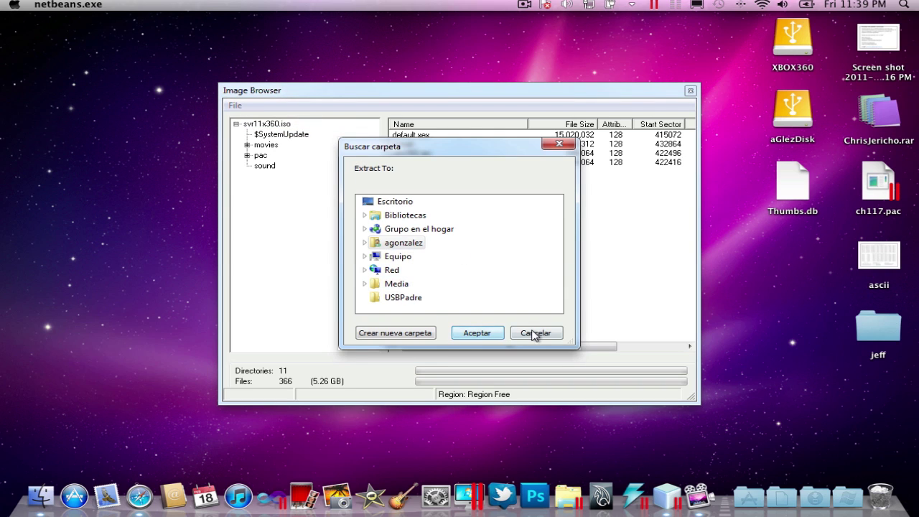
pyautogui.click(536, 334)
pyautogui.click(691, 91)
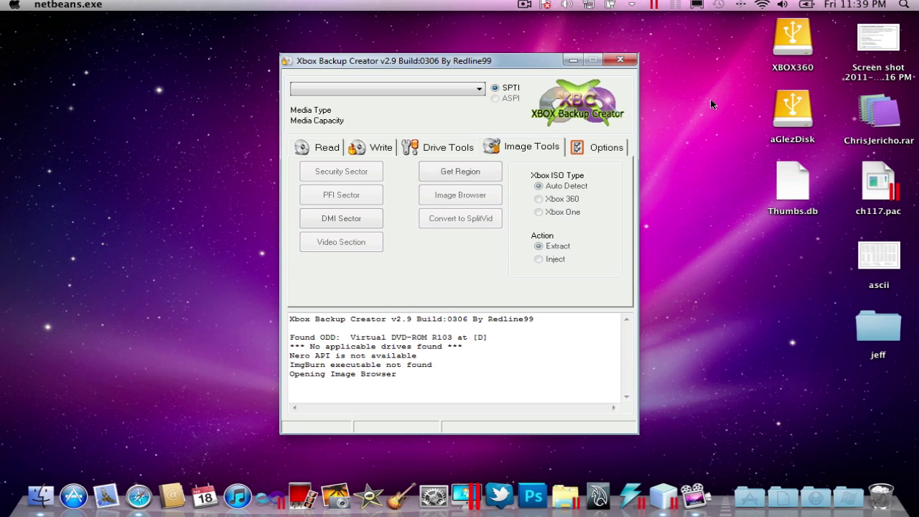
# - Close Xbox Backup Creator and open XBOX360 > GAME > smackdown vs raw 2011, enlarging the window
pyautogui.click(629, 62)
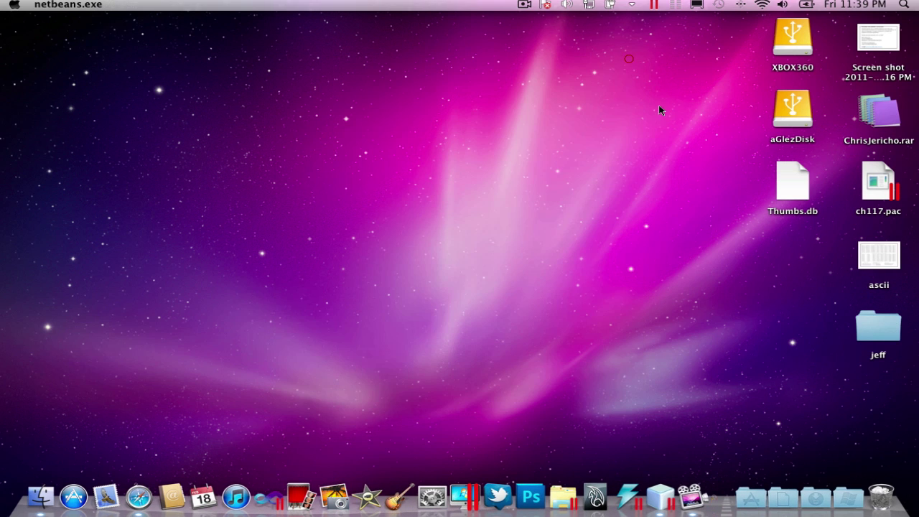
pyautogui.doubleClick(802, 55)
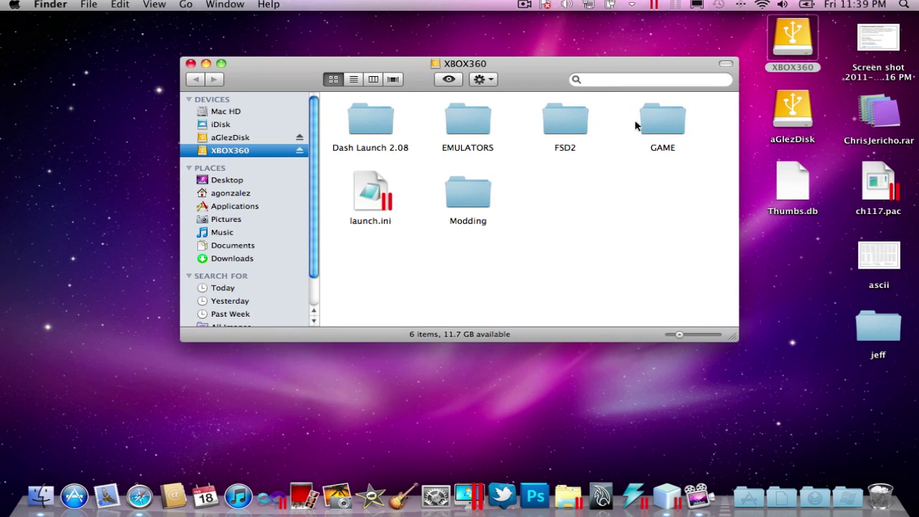
pyautogui.doubleClick(679, 124)
pyautogui.click(671, 190)
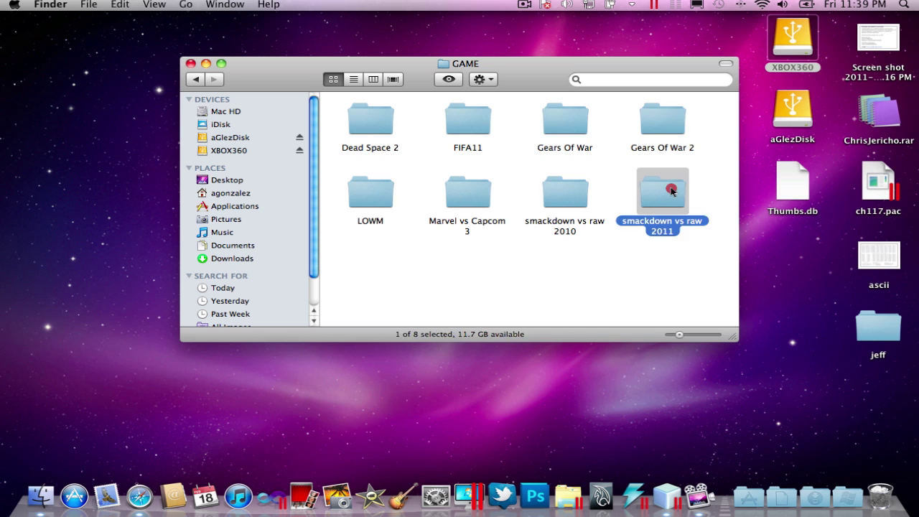
pyautogui.doubleClick(672, 190)
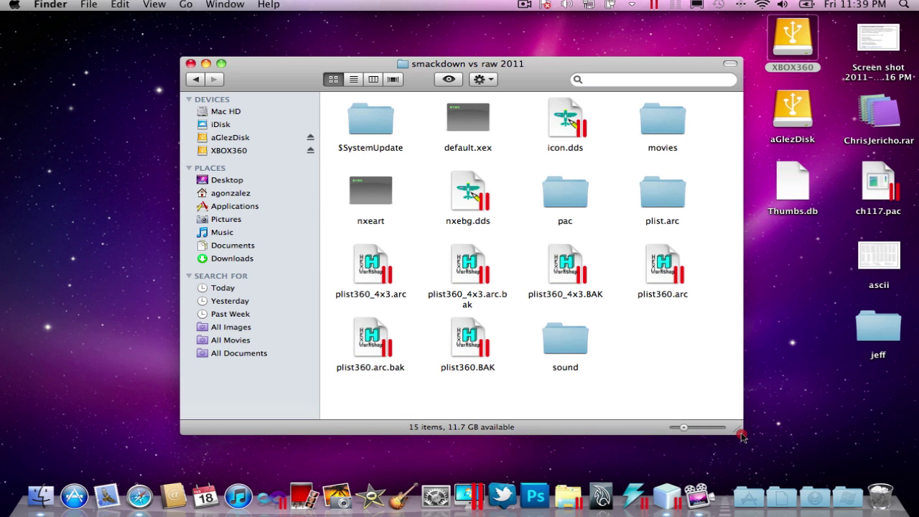
pyautogui.moveTo(737, 342); pyautogui.dragTo(740, 434)
# - Point out $SystemUpdate, default.xex, movies, pac, plist.arc, the plist360 files and sound
pyautogui.click(376, 125)
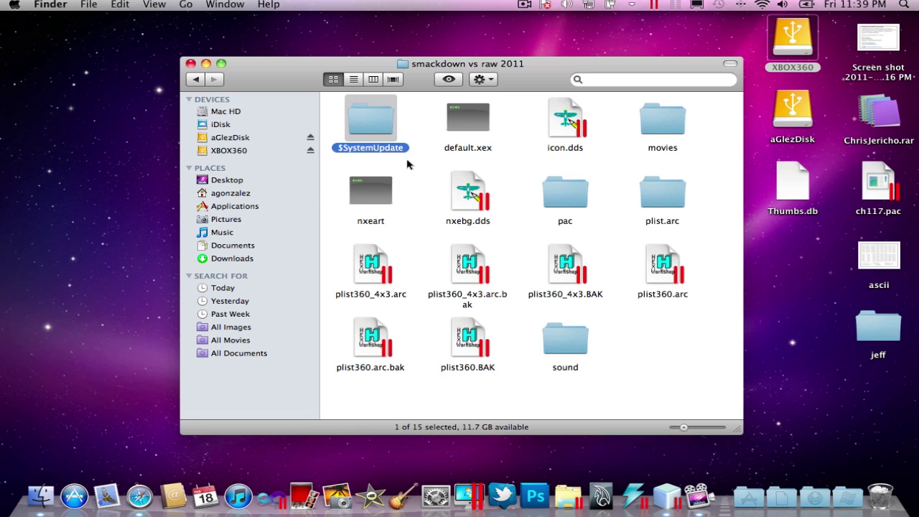
pyautogui.click(468, 125)
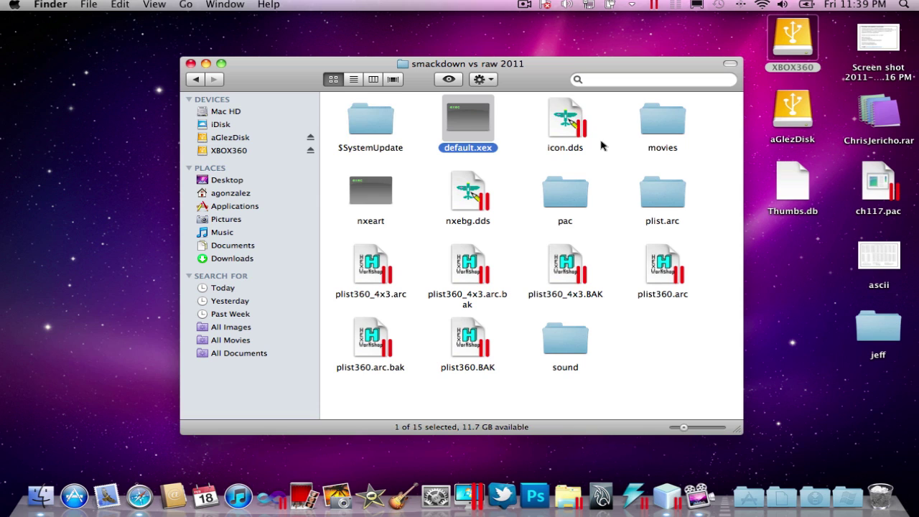
pyautogui.press('Right')
pyautogui.press('Right')
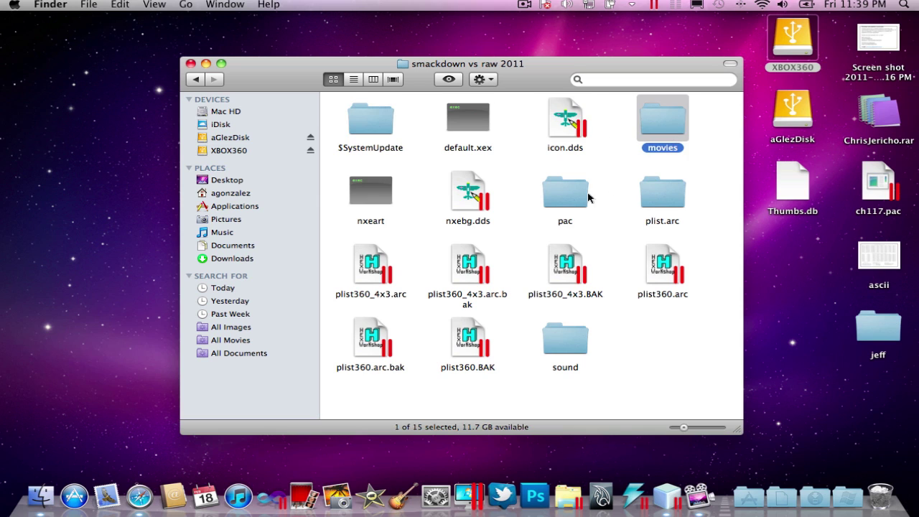
pyautogui.click(571, 198)
pyautogui.click(659, 204)
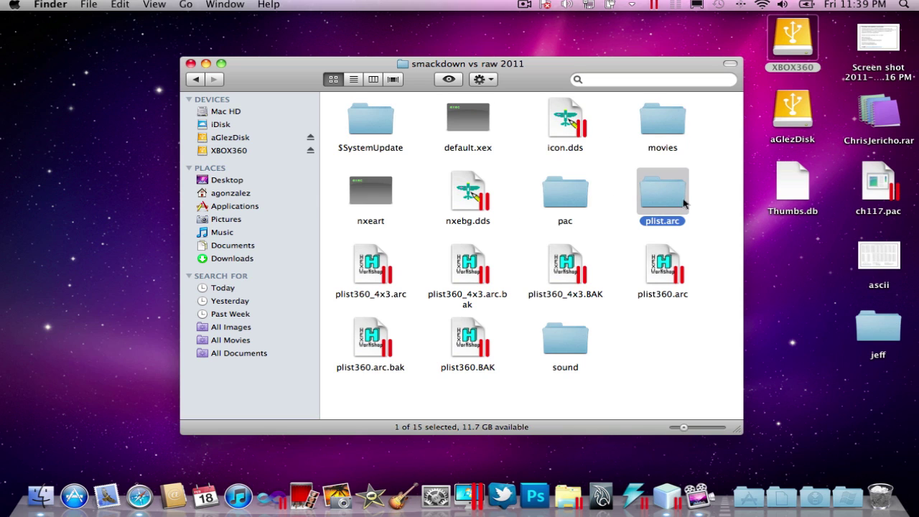
pyautogui.click(704, 206)
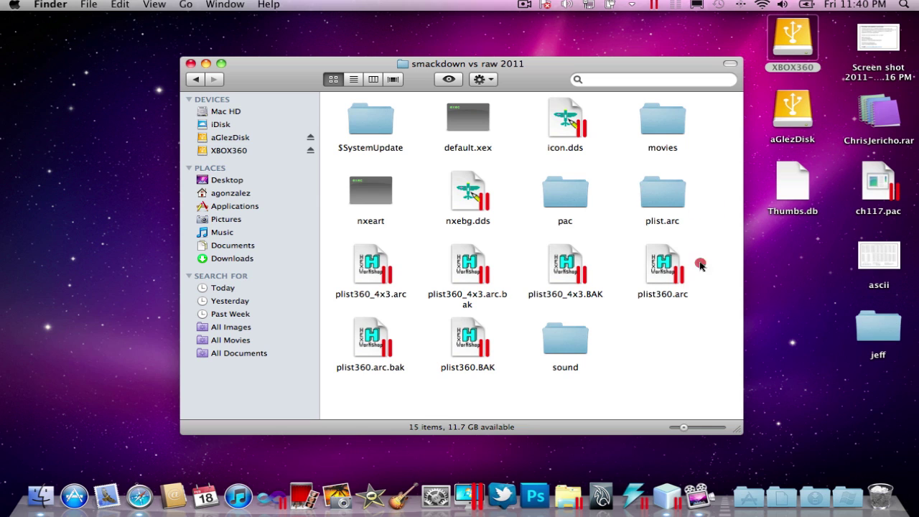
pyautogui.moveTo(700, 265); pyautogui.dragTo(381, 283)
pyautogui.click(400, 399)
pyautogui.click(567, 339)
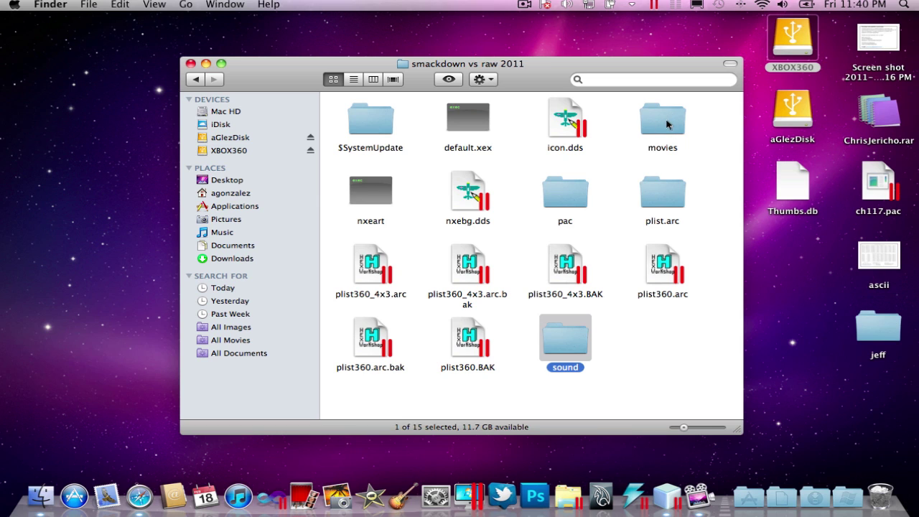
# - Open movies > titantron and play 115.bik, then close it and dismiss the prompt
pyautogui.doubleClick(666, 124)
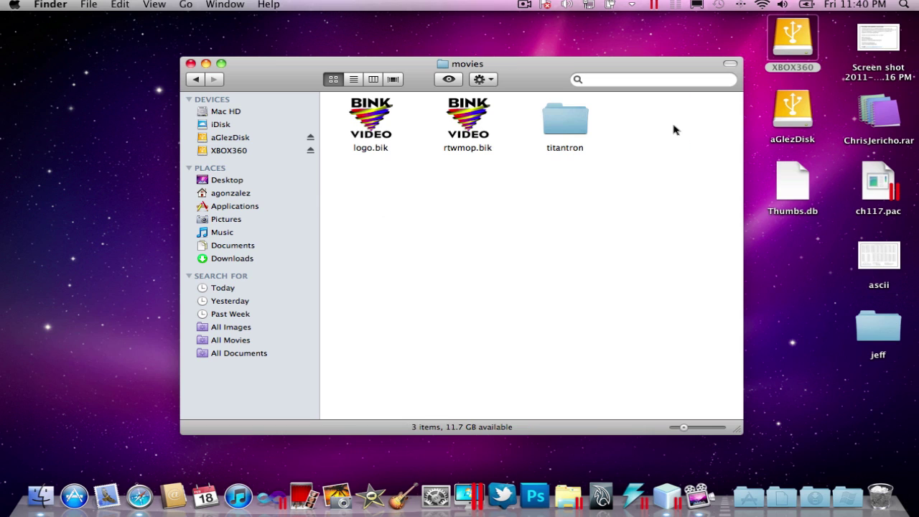
pyautogui.doubleClick(575, 126)
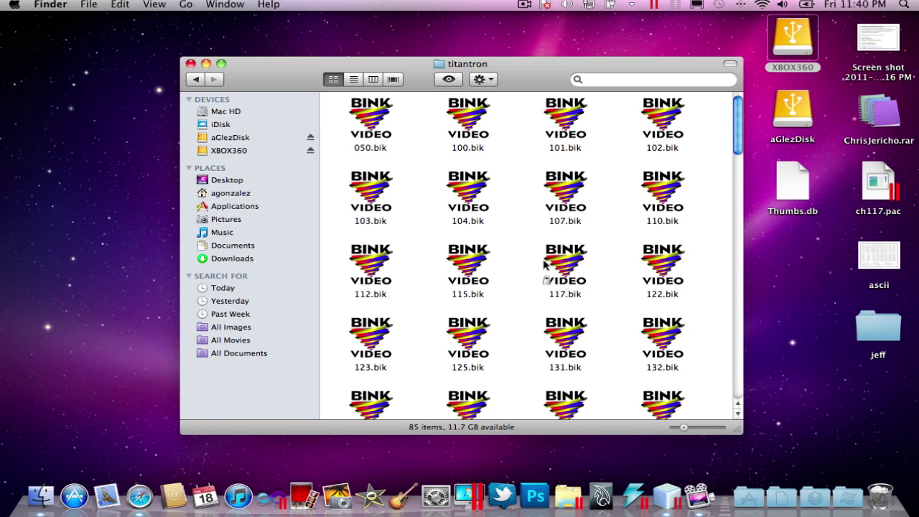
pyautogui.doubleClick(474, 257)
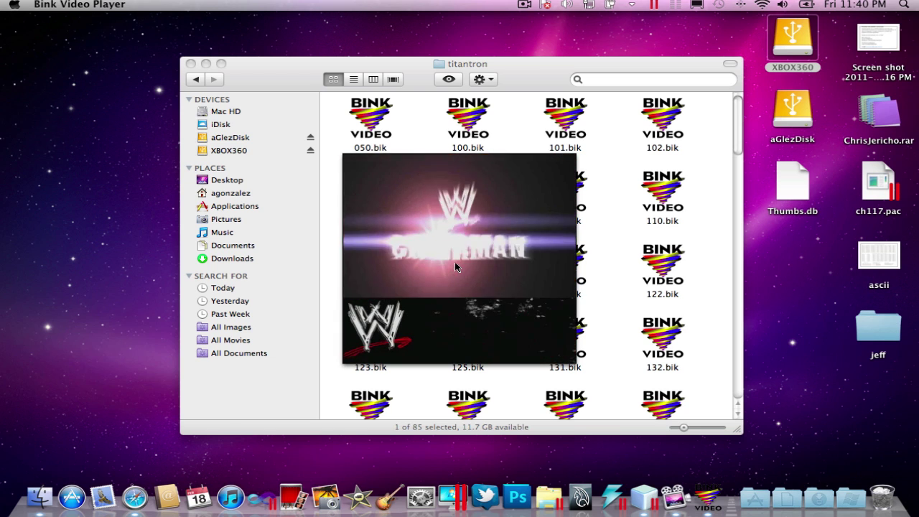
pyautogui.press('Escape')
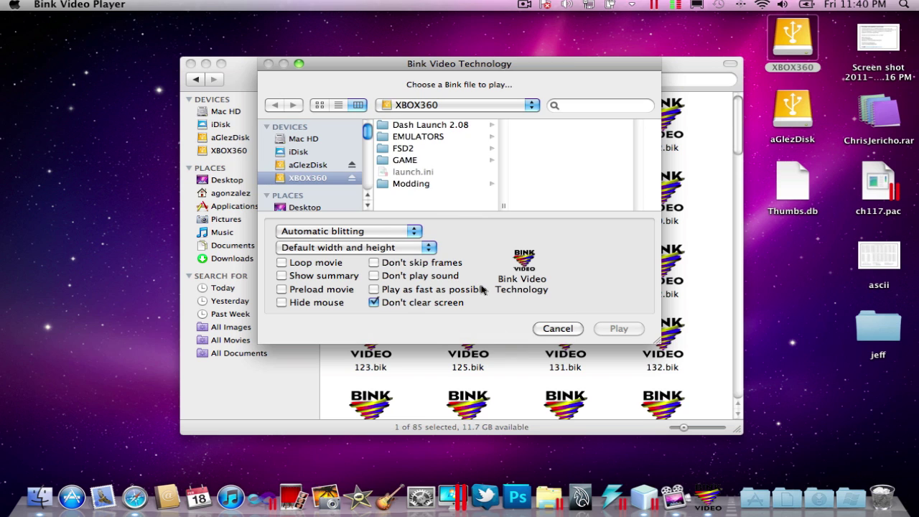
pyautogui.click(558, 328)
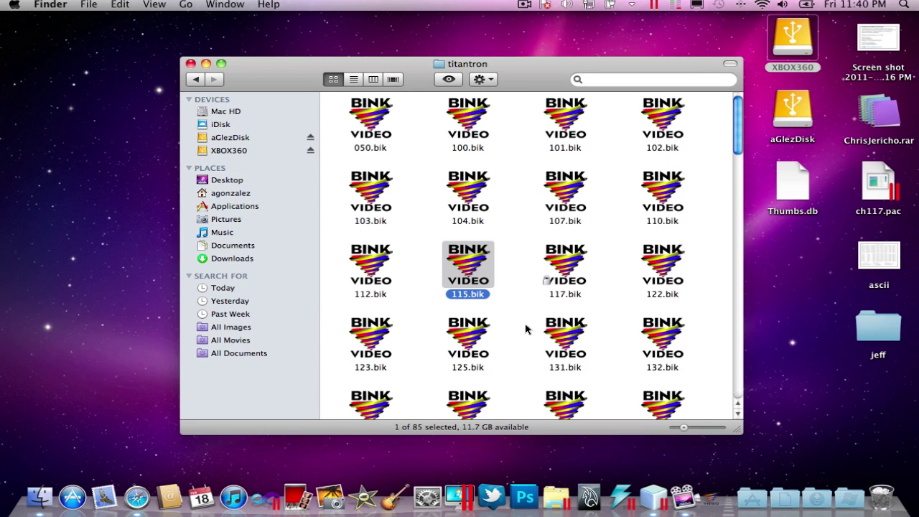
# - Play 284.bik, the Goldberg entrance video, then cancel the Bink dialog
pyautogui.click(473, 298)
pyautogui.click(459, 274)
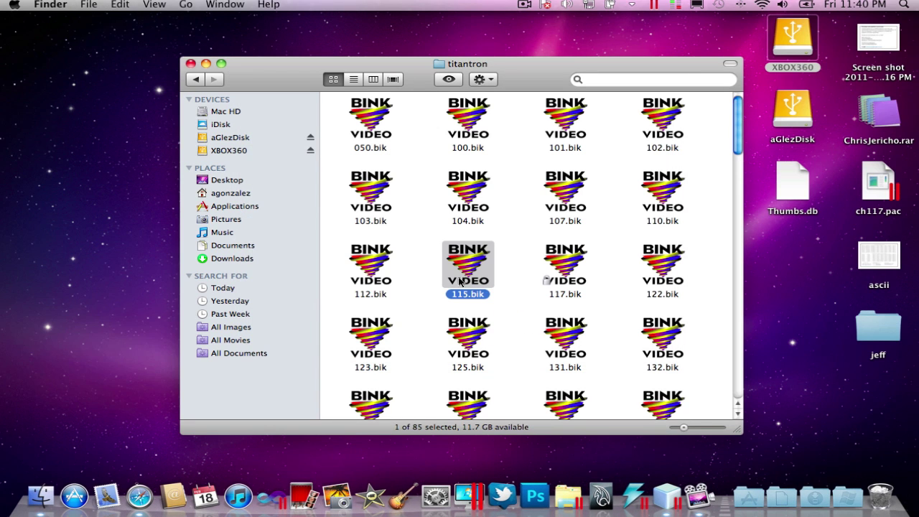
pyautogui.scroll(-2, 459, 282)
pyautogui.scroll(-3, 459, 282)
pyautogui.scroll(-5, 459, 282)
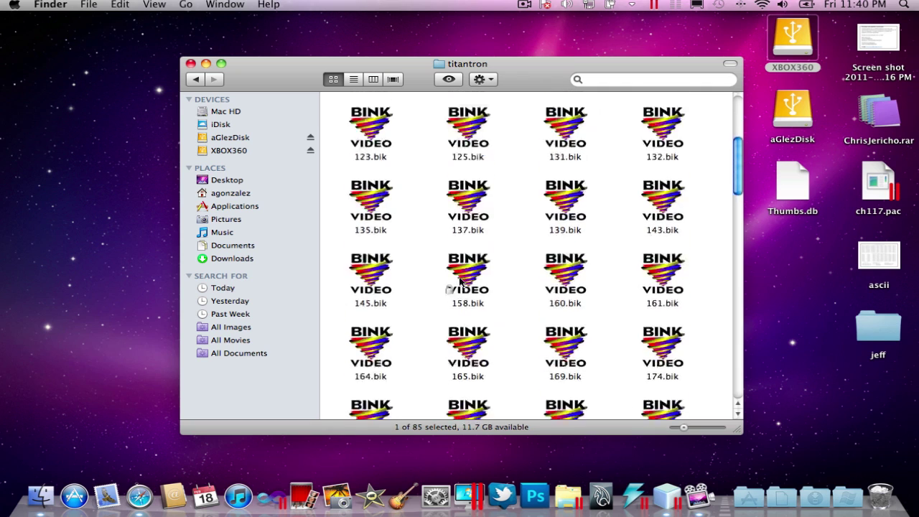
pyautogui.scroll(-3, 460, 281)
pyautogui.scroll(-4, 459, 281)
pyautogui.scroll(-1, 460, 281)
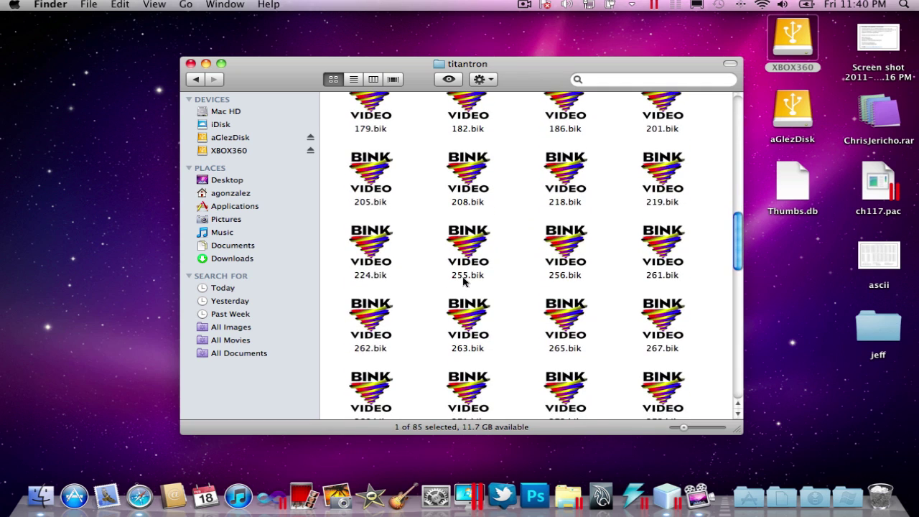
pyautogui.scroll(-2, 464, 282)
pyautogui.scroll(-1, 459, 294)
pyautogui.scroll(-3, 463, 316)
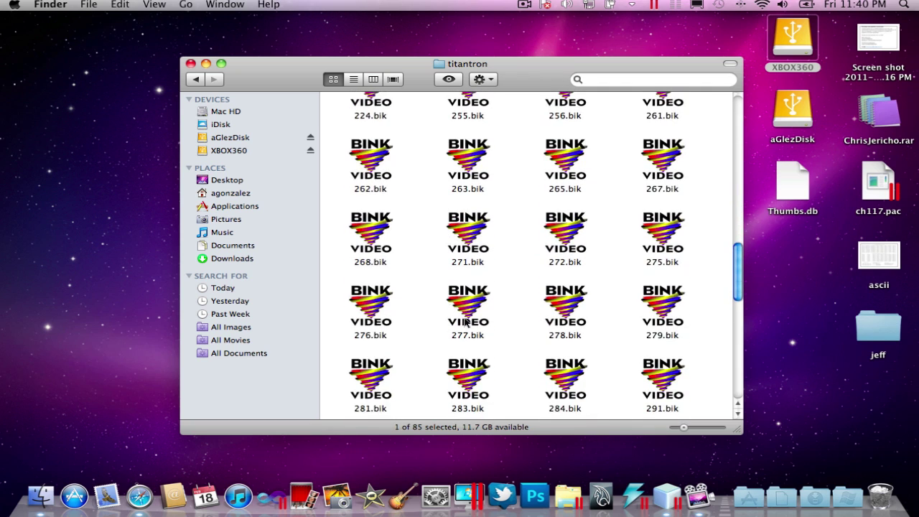
pyautogui.scroll(-3, 468, 322)
pyautogui.scroll(-3, 468, 322)
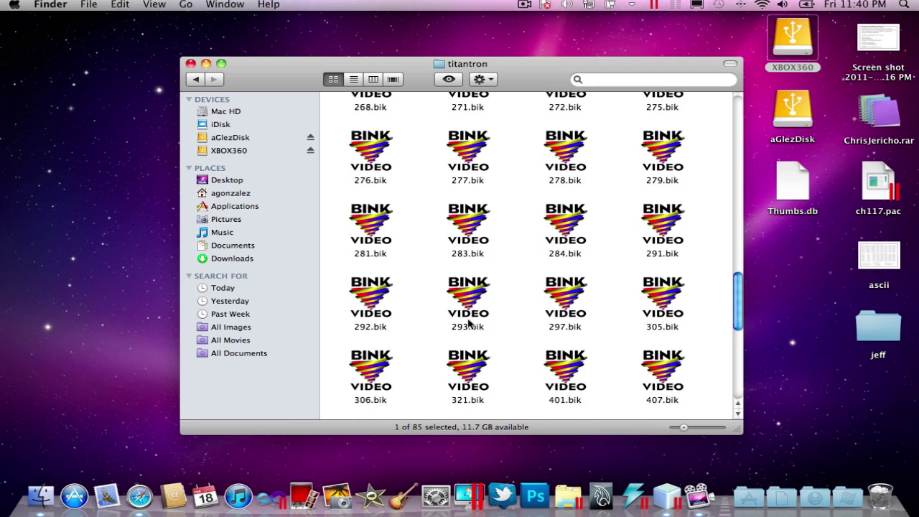
pyautogui.doubleClick(582, 217)
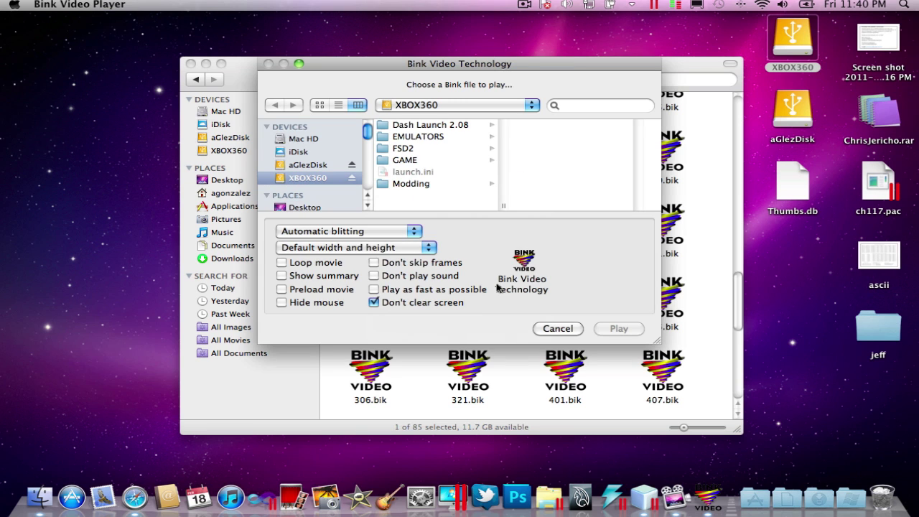
pyautogui.click(567, 330)
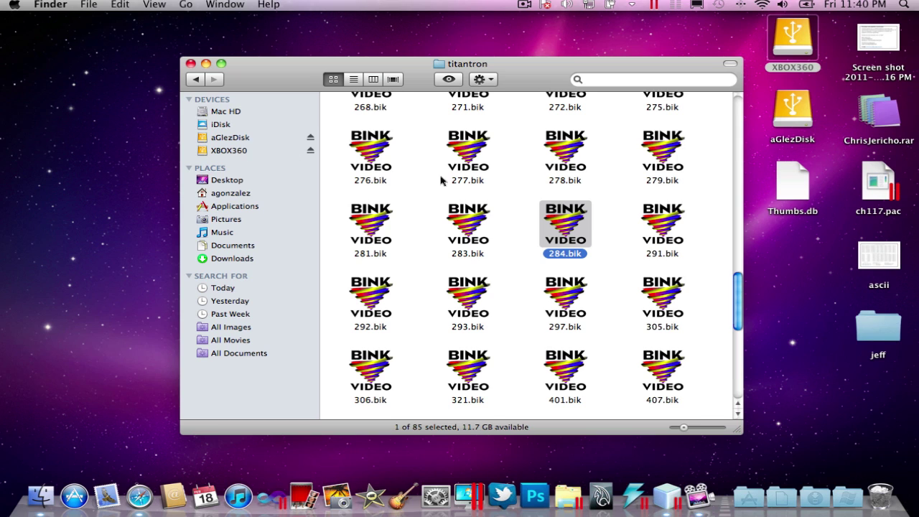
# - Go back up to smackdown vs raw 2011 and open the pac folder
pyautogui.click(436, 144)
pyautogui.click(204, 80)
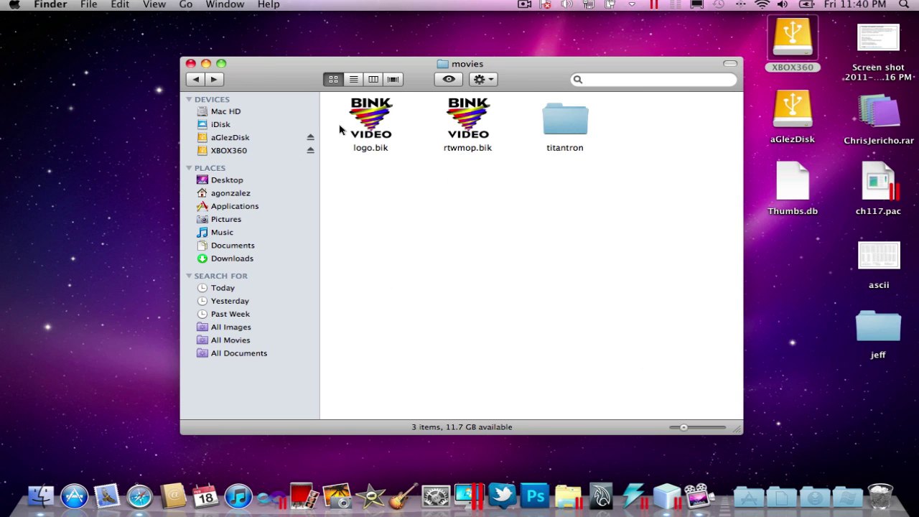
pyautogui.click(202, 80)
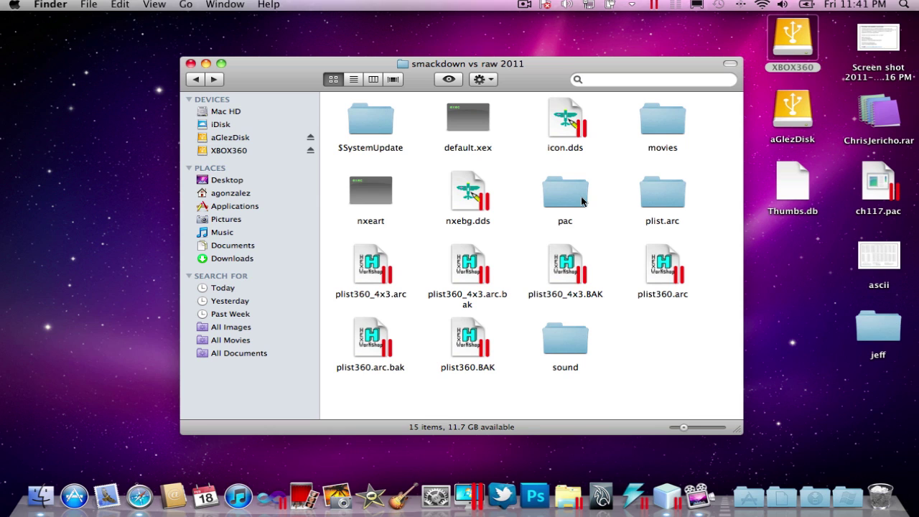
pyautogui.click(581, 201)
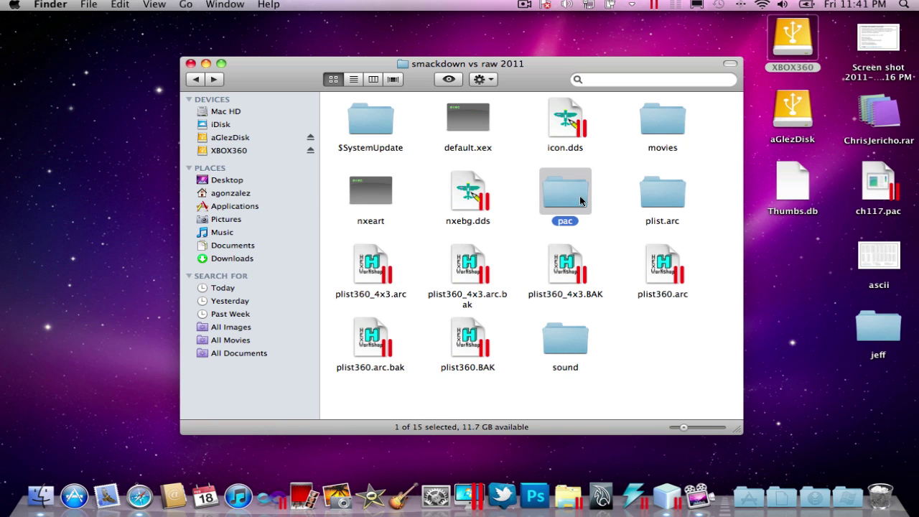
pyautogui.doubleClick(582, 201)
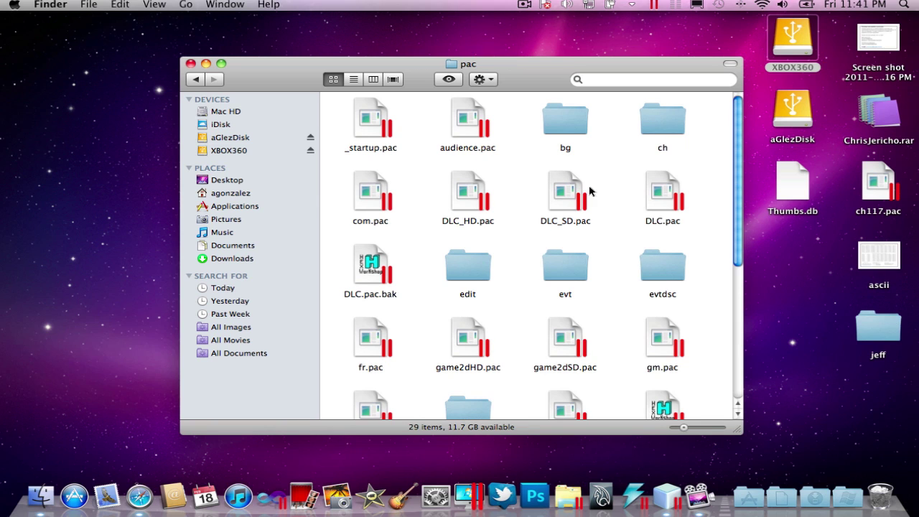
# - Open the ch folder and copy ch284.pac
pyautogui.click(675, 118)
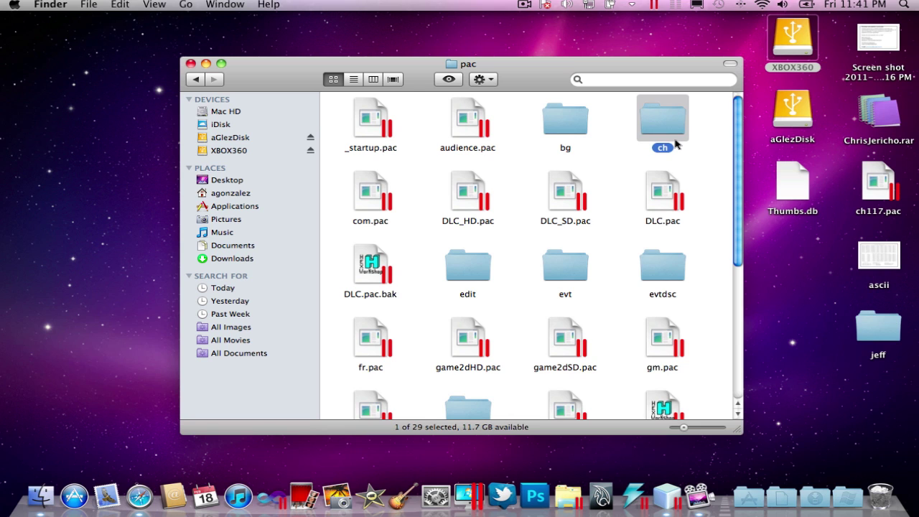
pyautogui.doubleClick(675, 144)
pyautogui.scroll(-3, 642, 181)
pyautogui.scroll(-5, 639, 181)
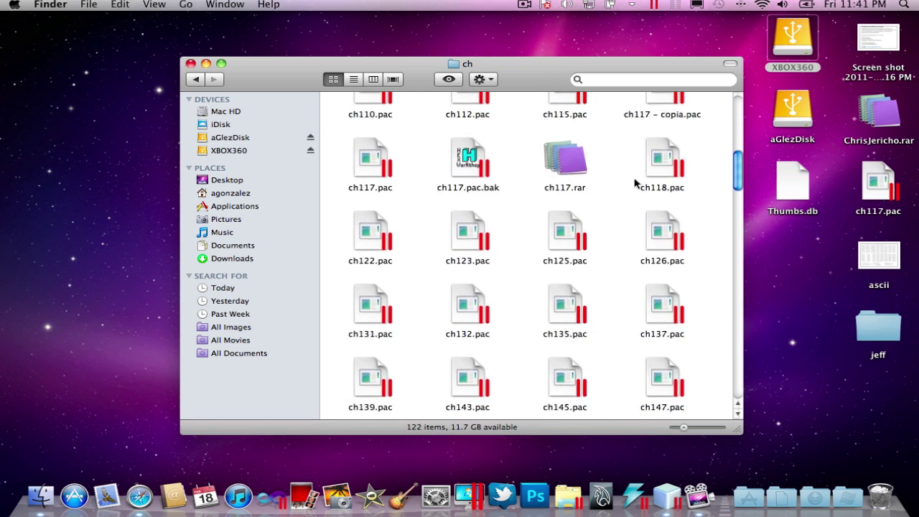
pyautogui.scroll(-5, 636, 181)
pyautogui.scroll(-4, 635, 183)
pyautogui.scroll(-5, 635, 183)
pyautogui.scroll(-5, 636, 181)
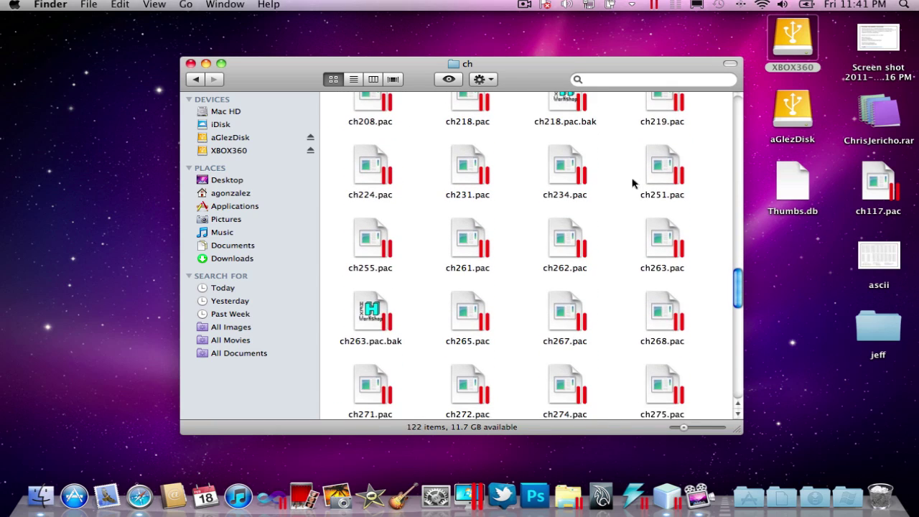
pyautogui.scroll(-1, 637, 181)
pyautogui.scroll(-5, 535, 291)
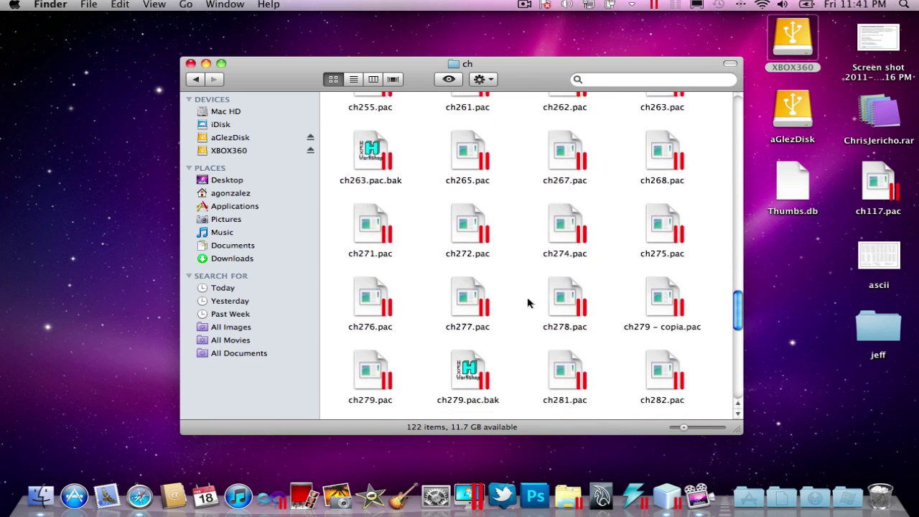
pyautogui.scroll(-5, 532, 304)
pyautogui.scroll(-2, 524, 314)
pyautogui.click(465, 270)
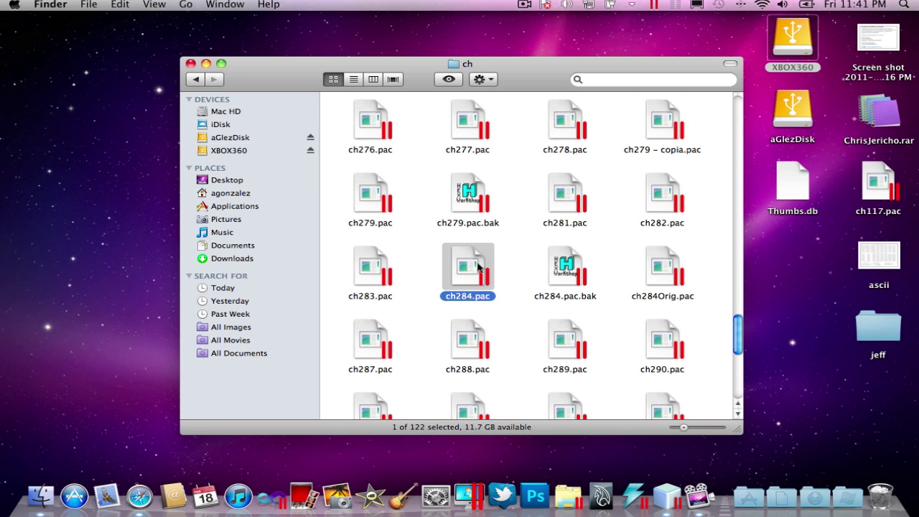
pyautogui.rightClick(474, 270)
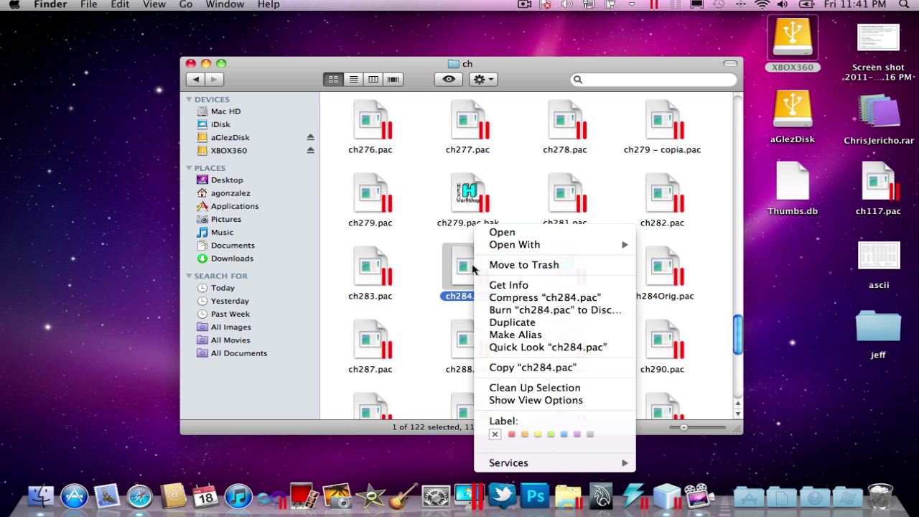
pyautogui.click(505, 374)
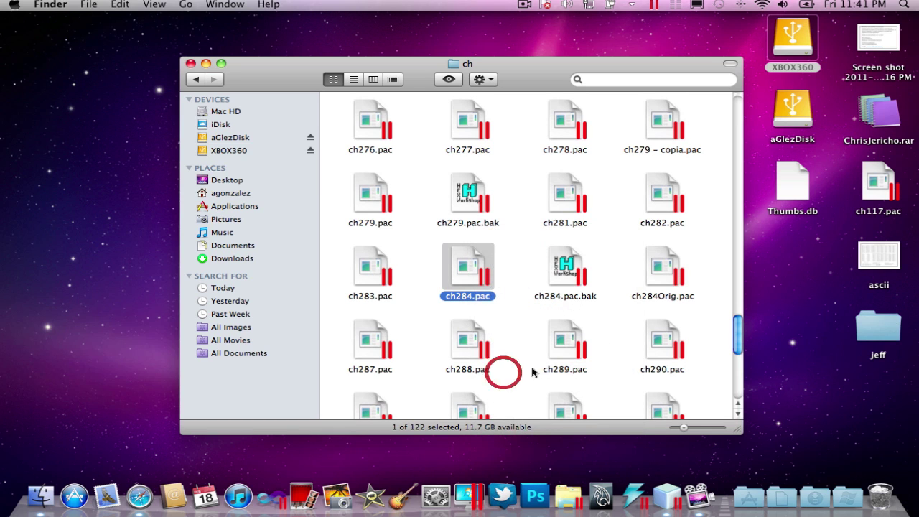
pyautogui.click(661, 3)
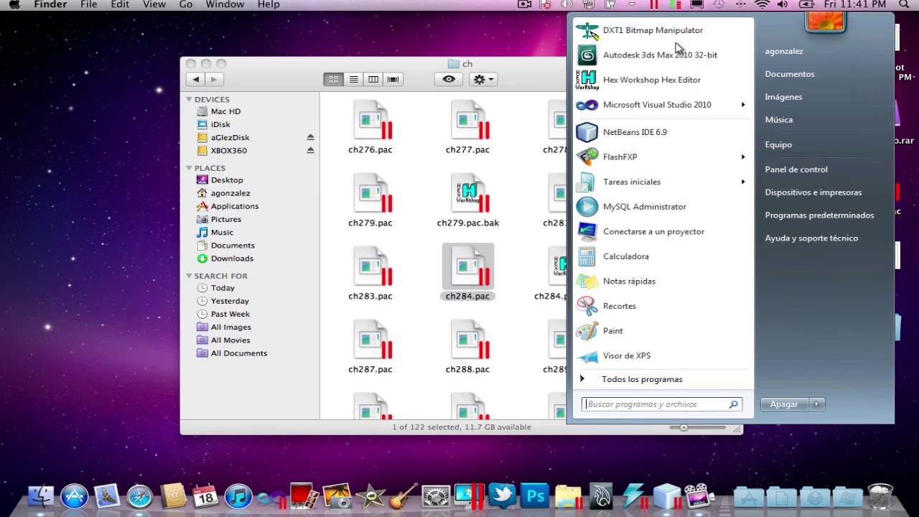
# - Via the user's home folder, open Descargas and then the 24-item Ultimate Warrior folder
pyautogui.click(806, 54)
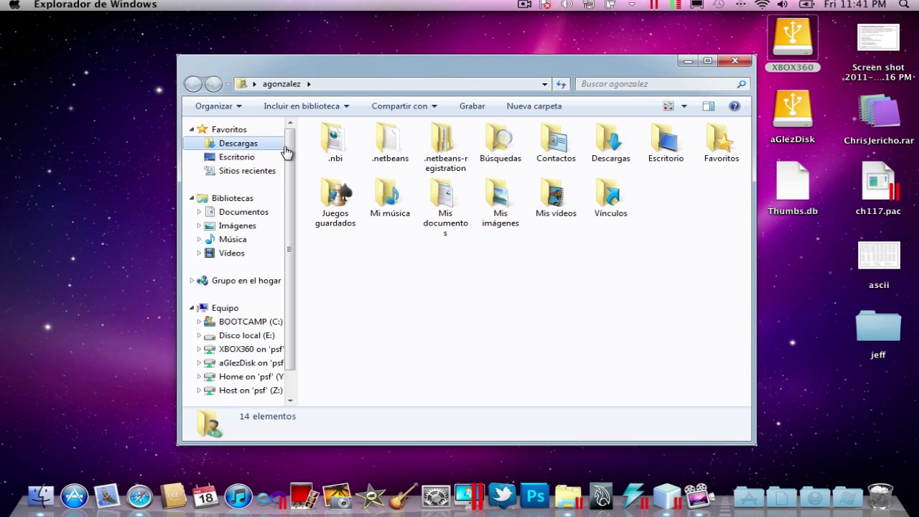
pyautogui.click(283, 147)
pyautogui.click(358, 201)
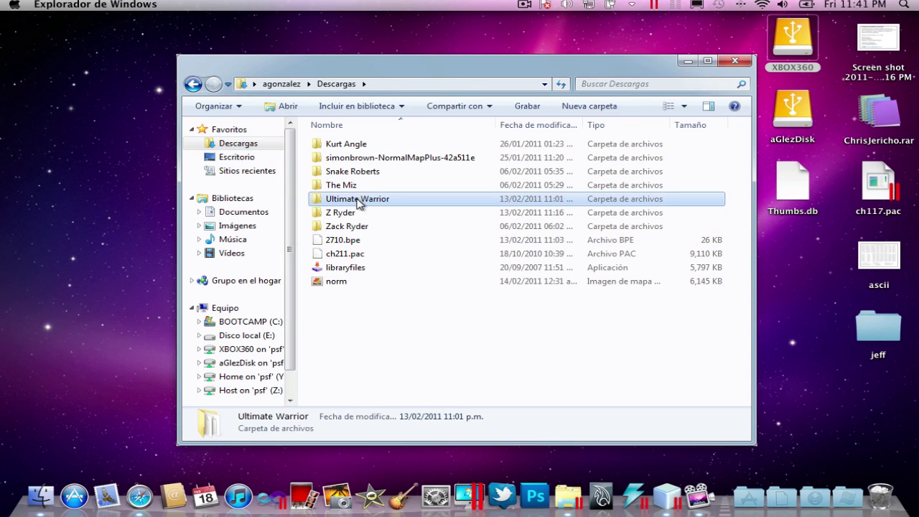
pyautogui.doubleClick(357, 201)
pyautogui.scroll(-2, 384, 226)
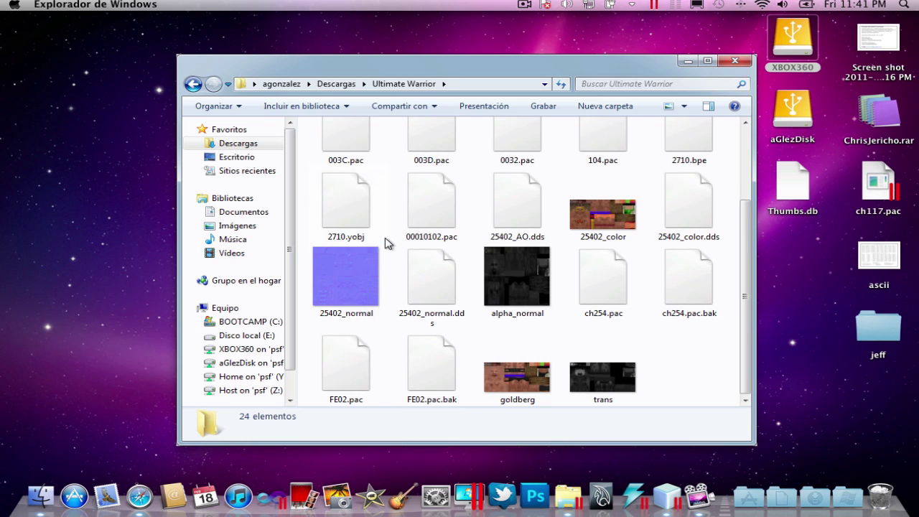
pyautogui.scroll(2, 384, 244)
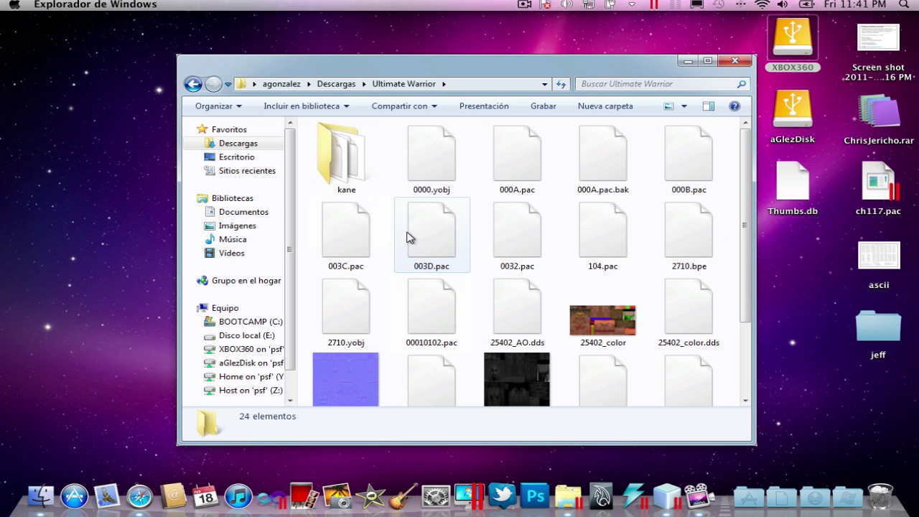
pyautogui.scroll(-3, 639, 381)
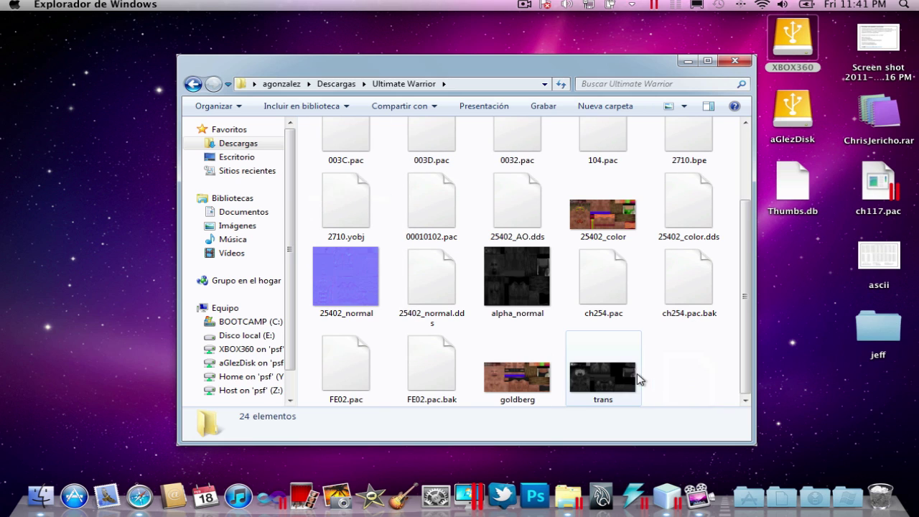
# - With Pegar unavailable, drag ch284.pac (5.44 MB) from Finder into Ultimate Warrior, then close Finder
pyautogui.rightClick(690, 364)
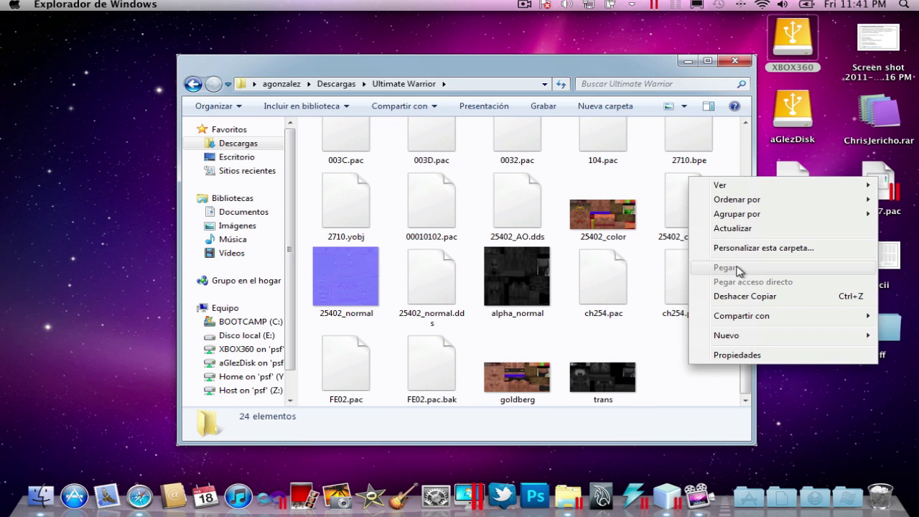
pyautogui.doubleClick(784, 44)
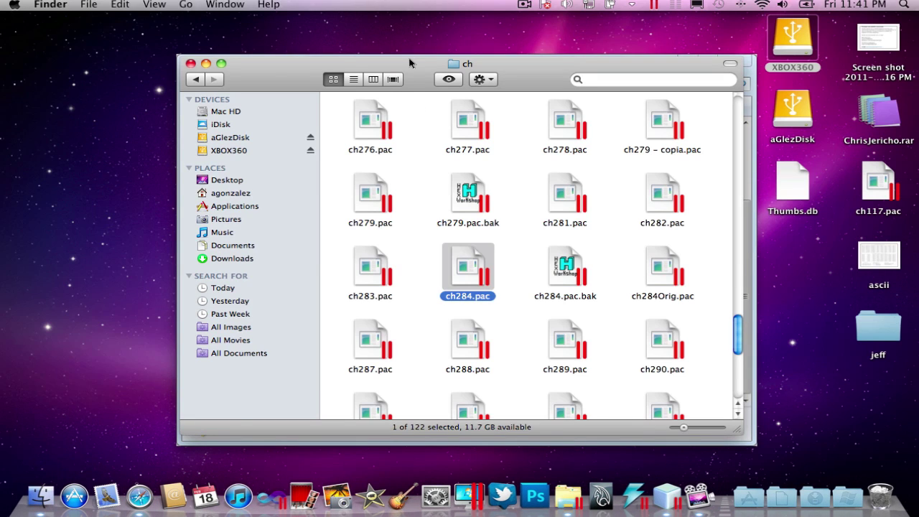
pyautogui.moveTo(410, 63); pyautogui.dragTo(193, 64)
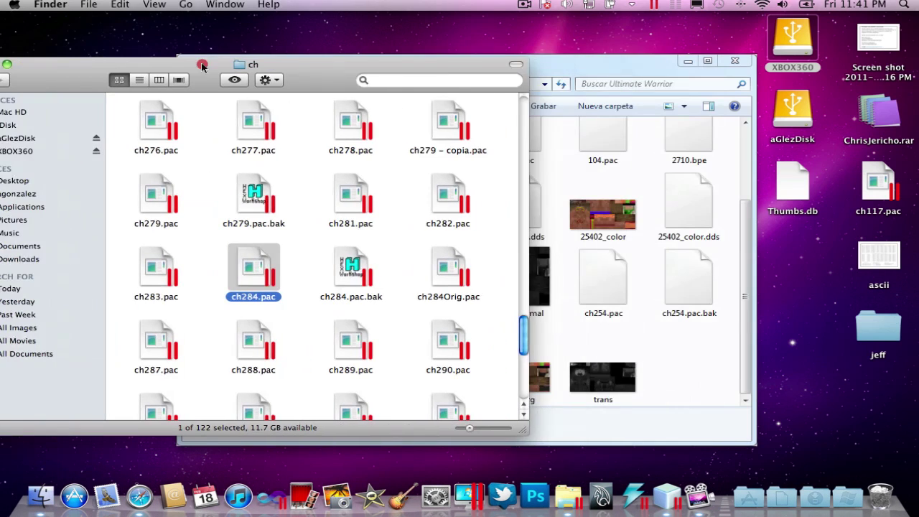
pyautogui.moveTo(252, 271)
pyautogui.mouseDown()
pyautogui.moveTo(693, 370)
pyautogui.moveTo(687, 389)
pyautogui.mouseUp()
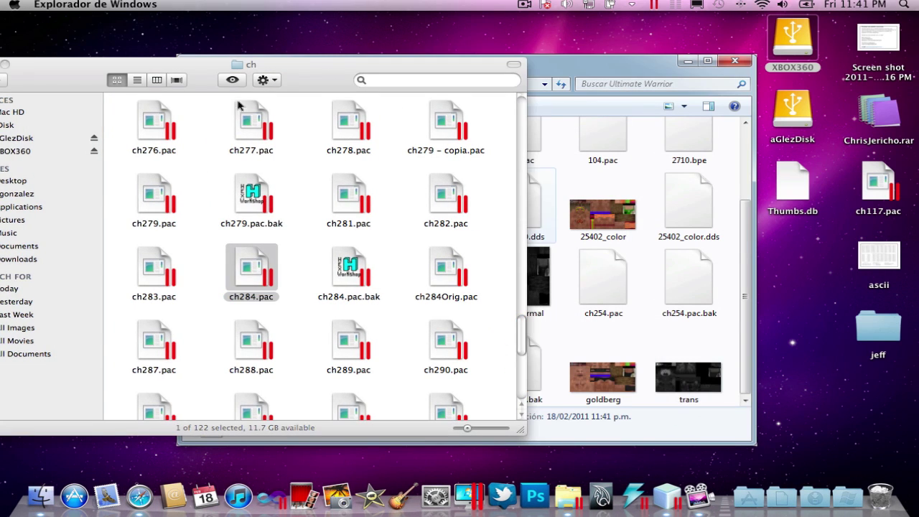
pyautogui.moveTo(10, 59); pyautogui.dragTo(153, 65)
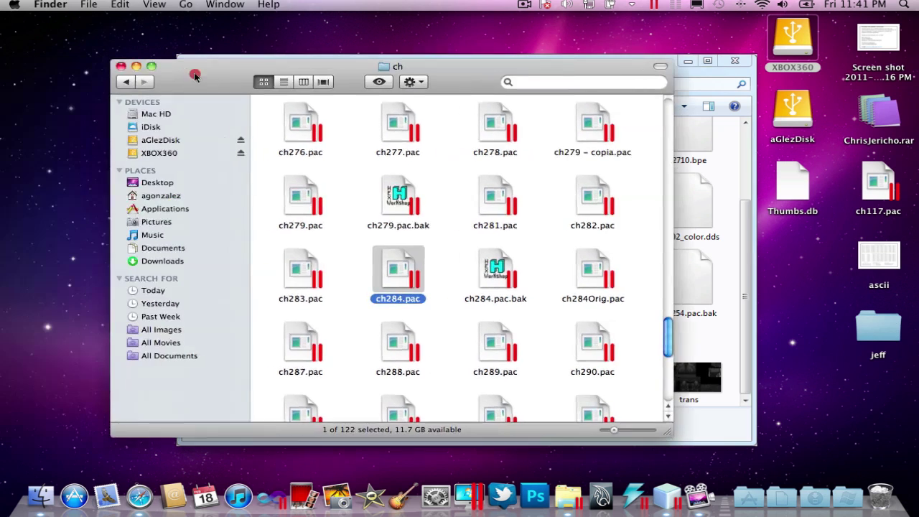
pyautogui.click(123, 68)
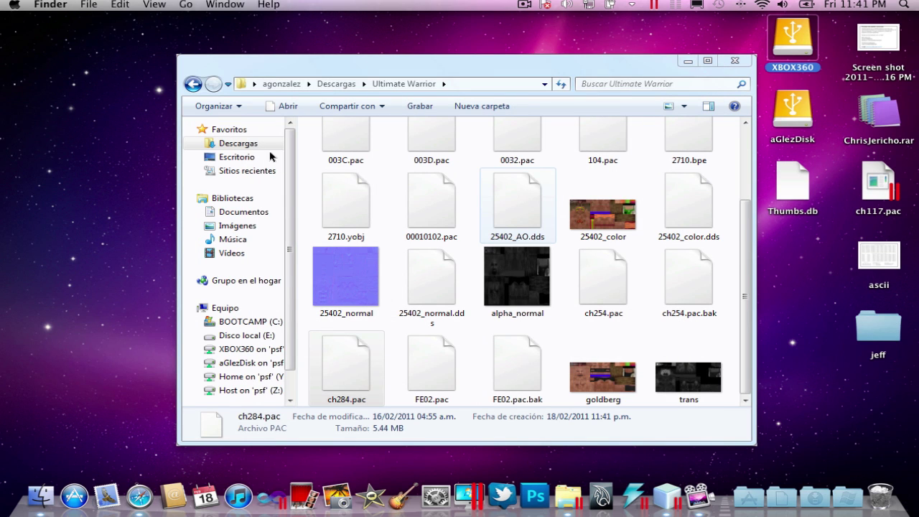
pyautogui.scroll(2, 503, 267)
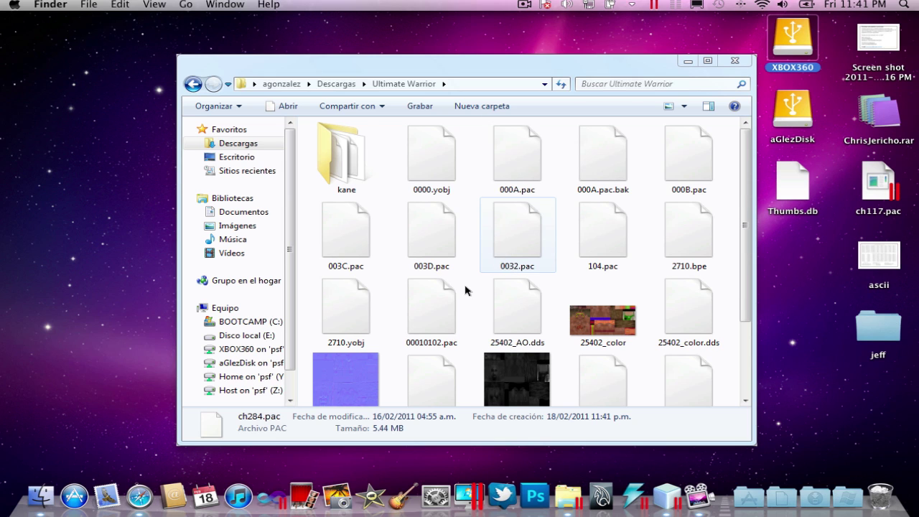
pyautogui.scroll(-2, 465, 290)
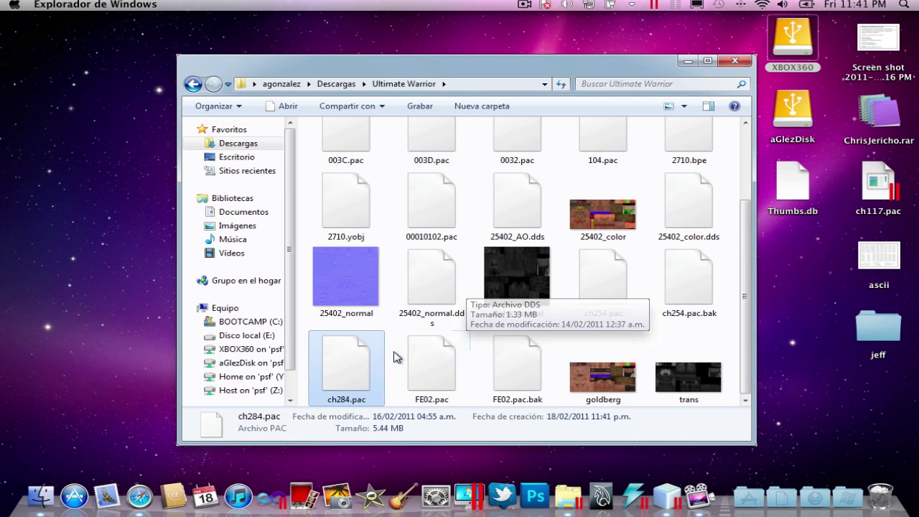
pyautogui.moveTo(243, 211)
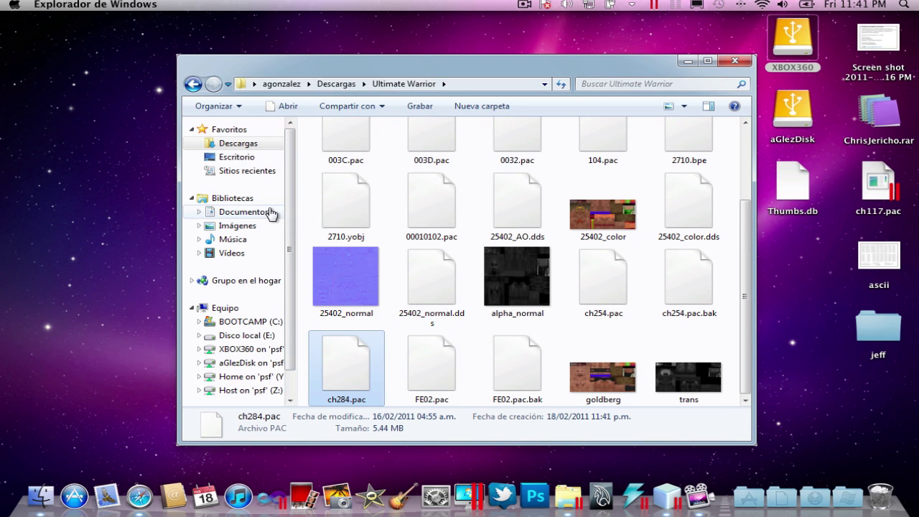
# - In Documentos, open the xPacker6 folder and select the X-PacKer program to run it
pyautogui.click(271, 213)
pyautogui.click(375, 309)
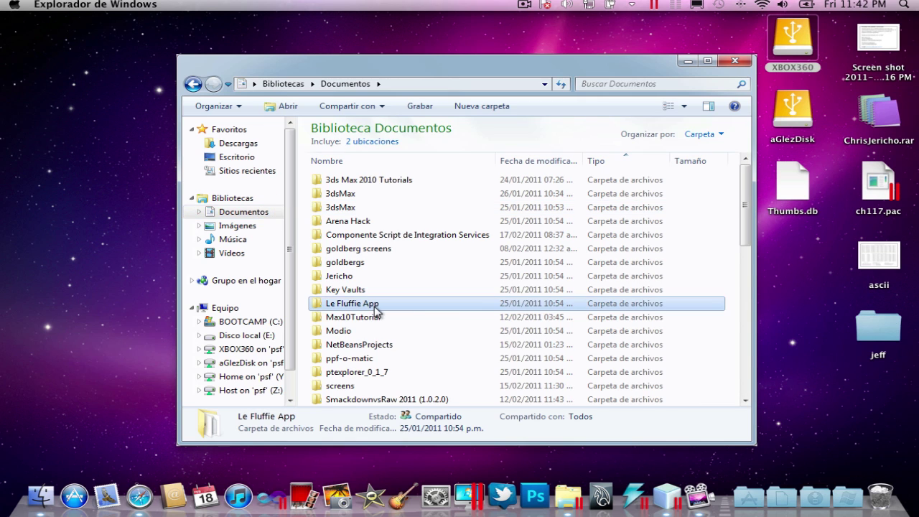
pyautogui.scroll(-3, 375, 310)
pyautogui.scroll(-5, 380, 294)
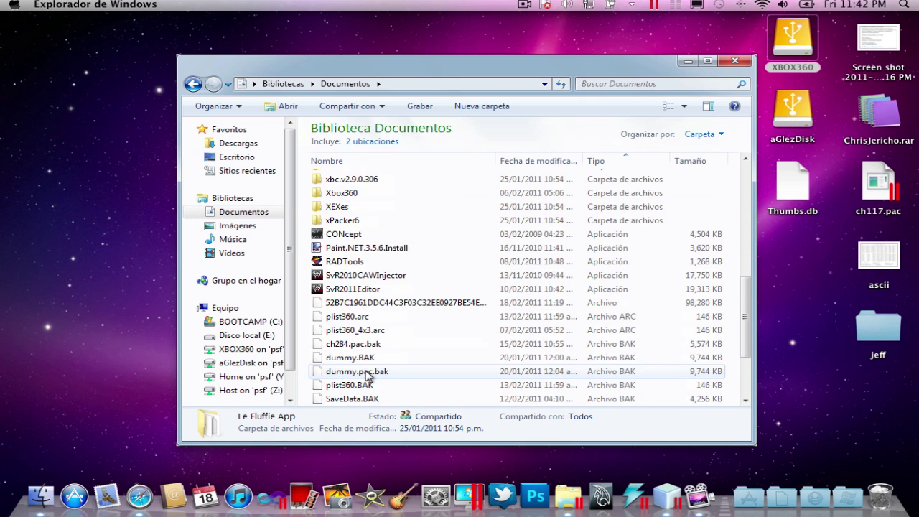
pyautogui.click(364, 221)
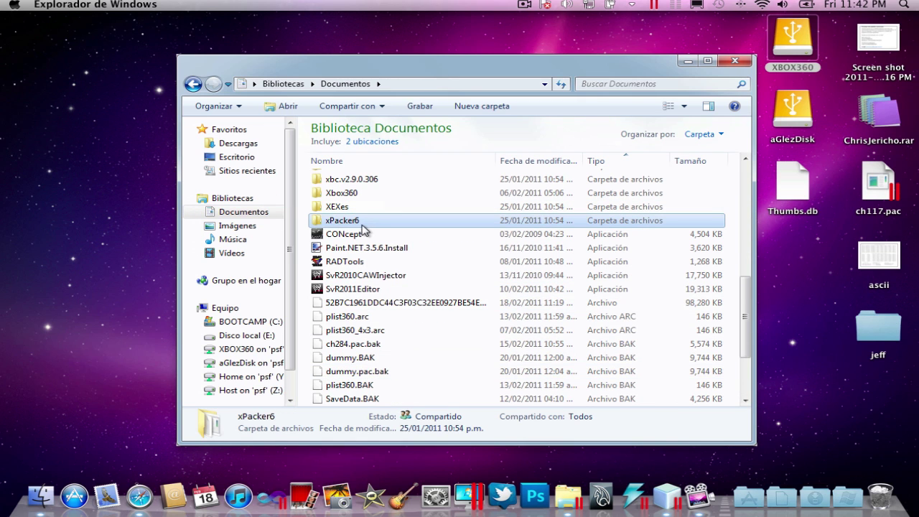
pyautogui.doubleClick(367, 224)
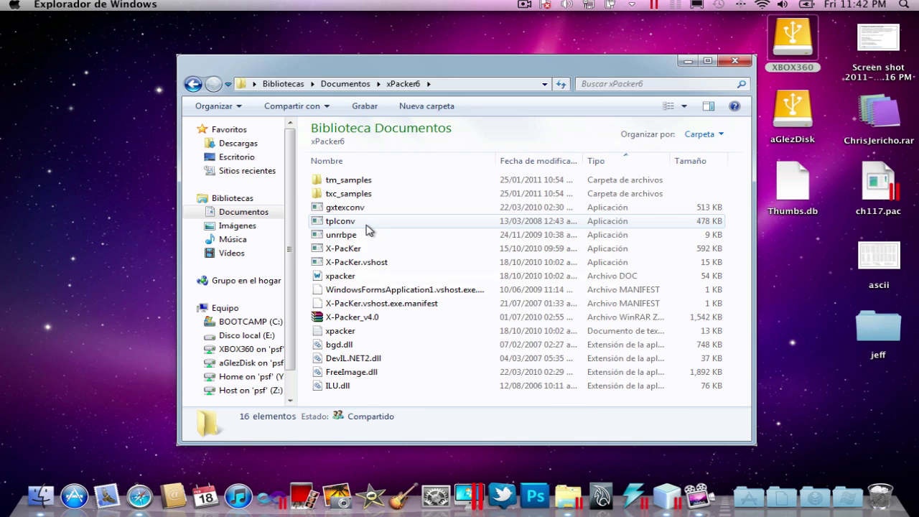
pyautogui.press('Down')
pyautogui.press('Down')
pyautogui.press('Down')
pyautogui.press('Down')
pyautogui.press('Down')
pyautogui.press('Down')
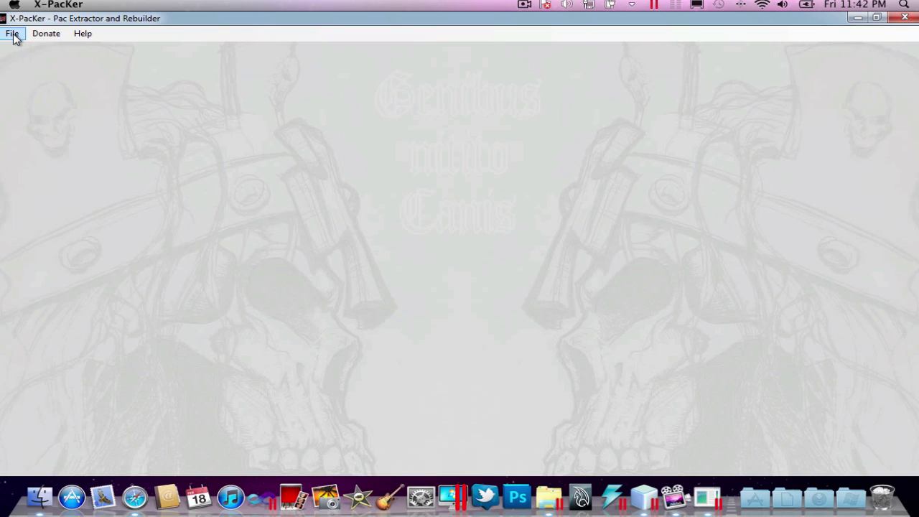
# - Load ch284.pac from Descargas\Ultimate Warrior as an Xbox 360/PS3 Pac archive
pyautogui.click(13, 35)
pyautogui.moveTo(36, 48)
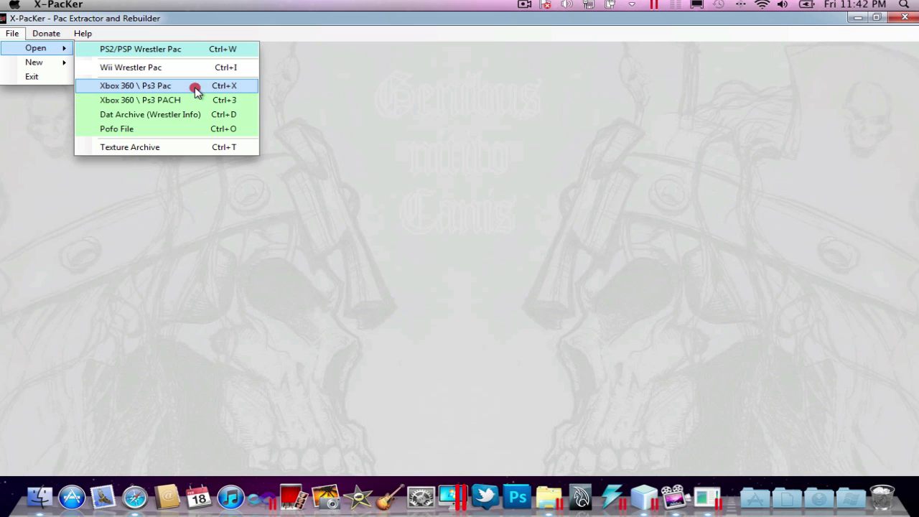
pyautogui.click(195, 87)
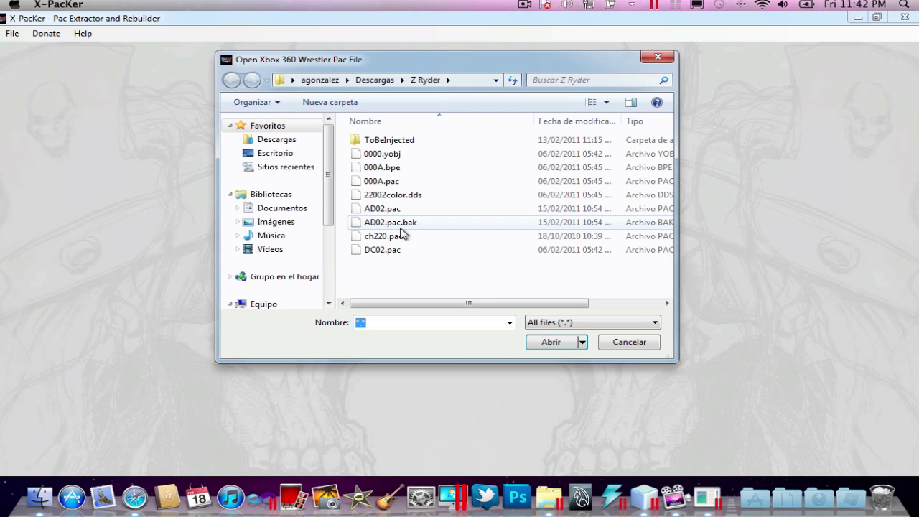
pyautogui.click(377, 80)
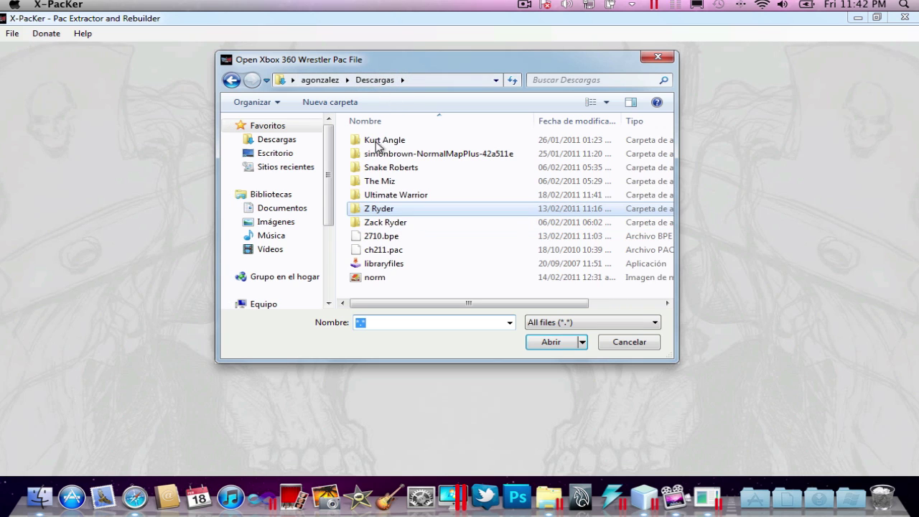
pyautogui.doubleClick(388, 196)
pyautogui.scroll(-5, 415, 217)
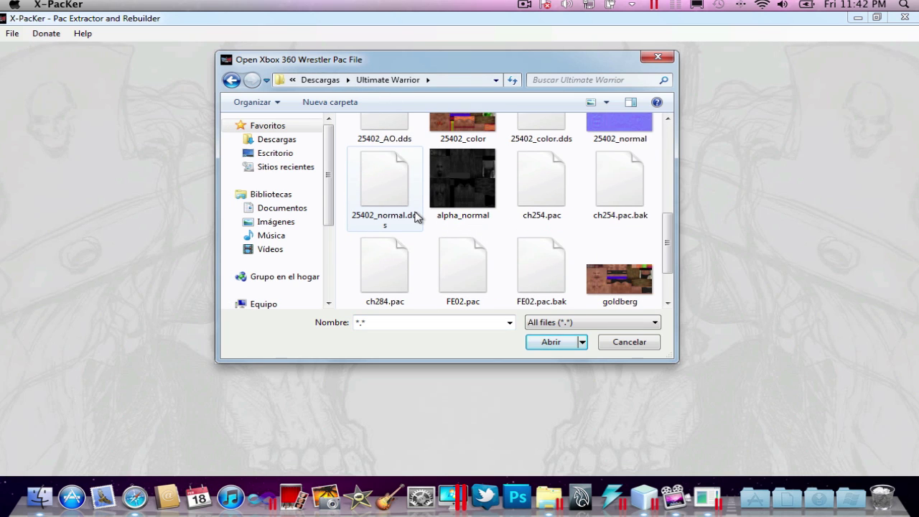
pyautogui.scroll(-1, 415, 217)
pyautogui.click(399, 243)
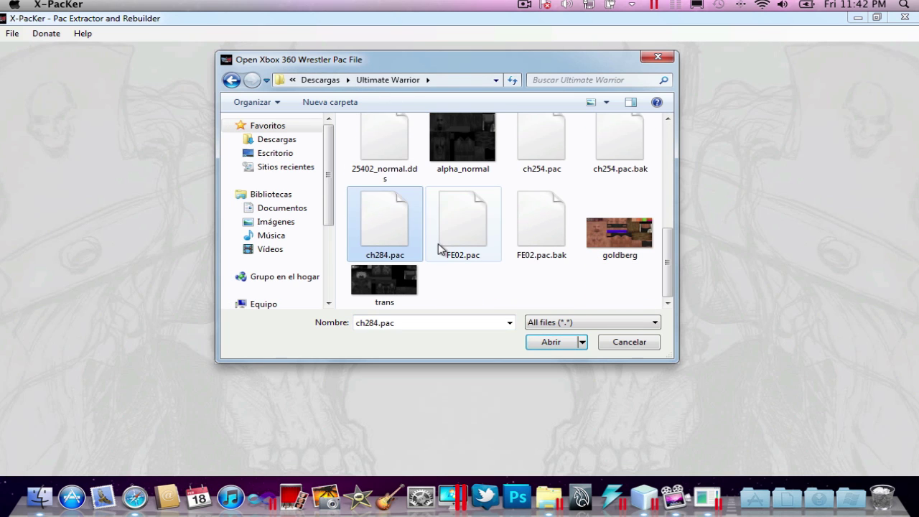
pyautogui.click(566, 347)
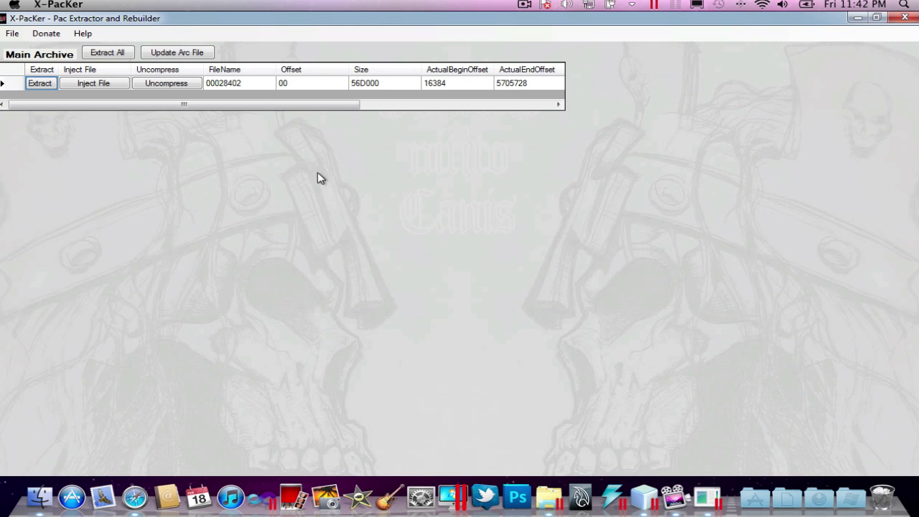
# - Inspect the 00028402 entry's name and Offset columns, then extract that entry
pyautogui.moveTo(251, 106); pyautogui.dragTo(221, 110)
pyautogui.click(231, 86)
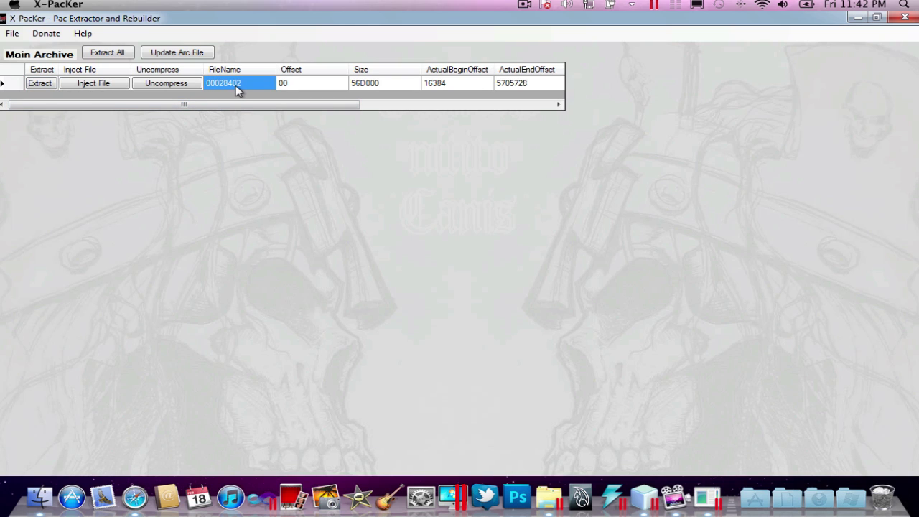
pyautogui.click(289, 88)
pyautogui.moveTo(289, 104)
pyautogui.mouseDown()
pyautogui.moveTo(510, 104)
pyautogui.moveTo(316, 101)
pyautogui.mouseUp()
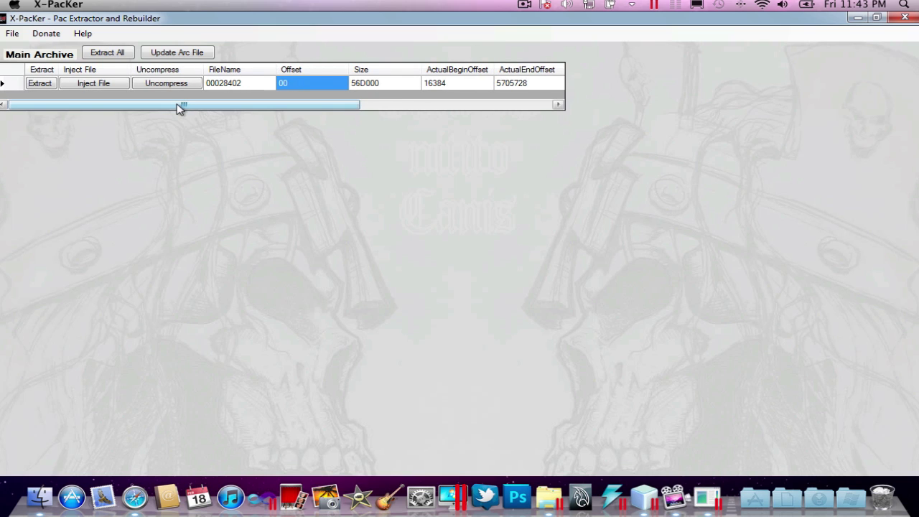
pyautogui.click(40, 83)
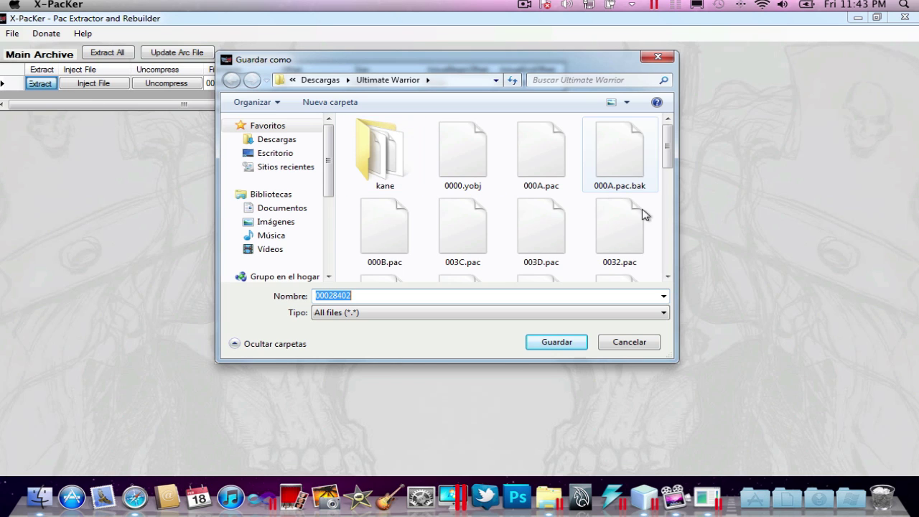
# - Confirm the Guardar como dialog, saving 00028402 into the Ultimate Warrior folder
pyautogui.click(668, 279)
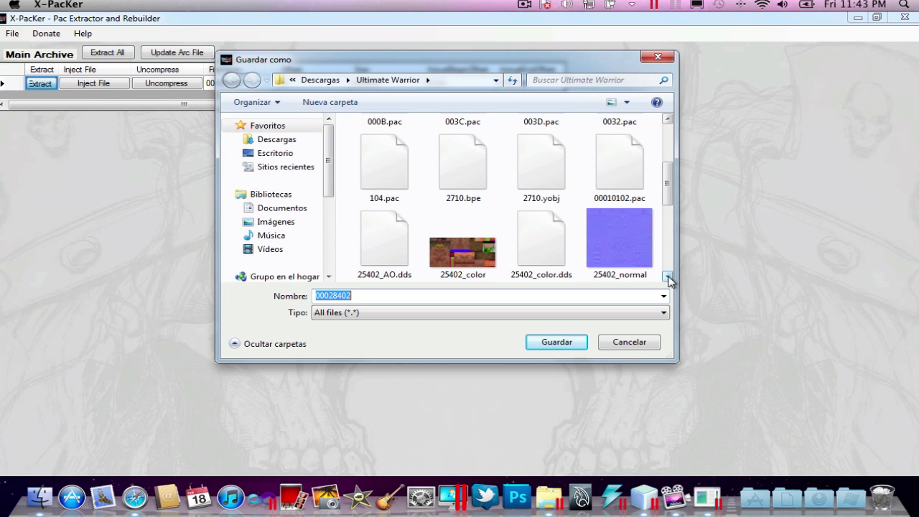
pyautogui.click(668, 279)
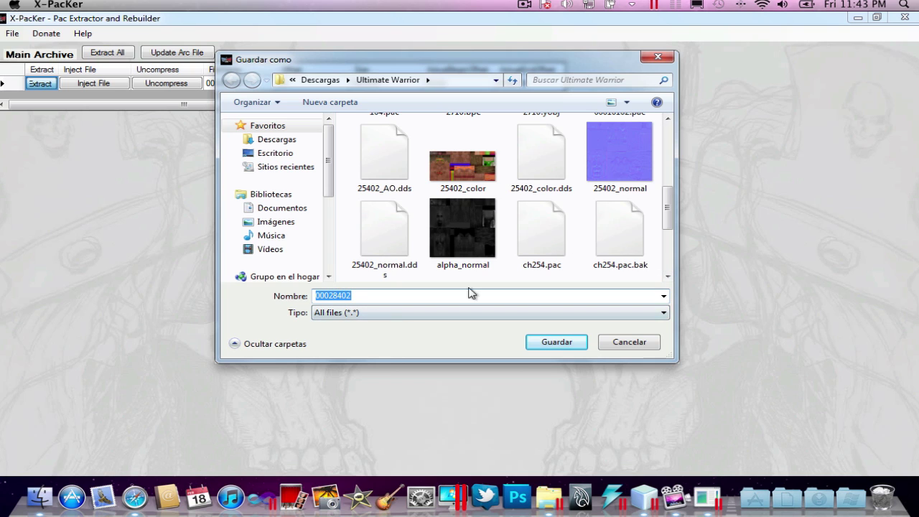
pyautogui.moveTo(668, 207); pyautogui.dragTo(665, 240)
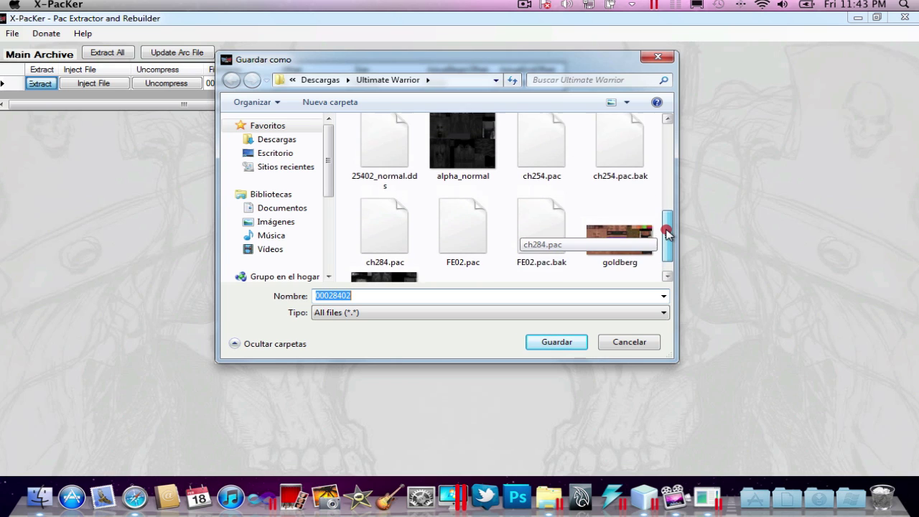
pyautogui.moveTo(667, 239); pyautogui.dragTo(669, 185)
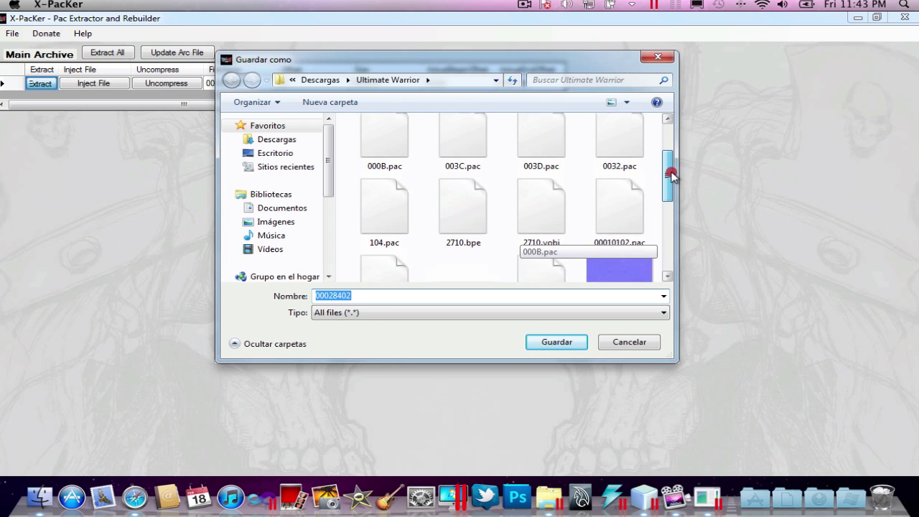
pyautogui.moveTo(669, 186); pyautogui.dragTo(652, 250)
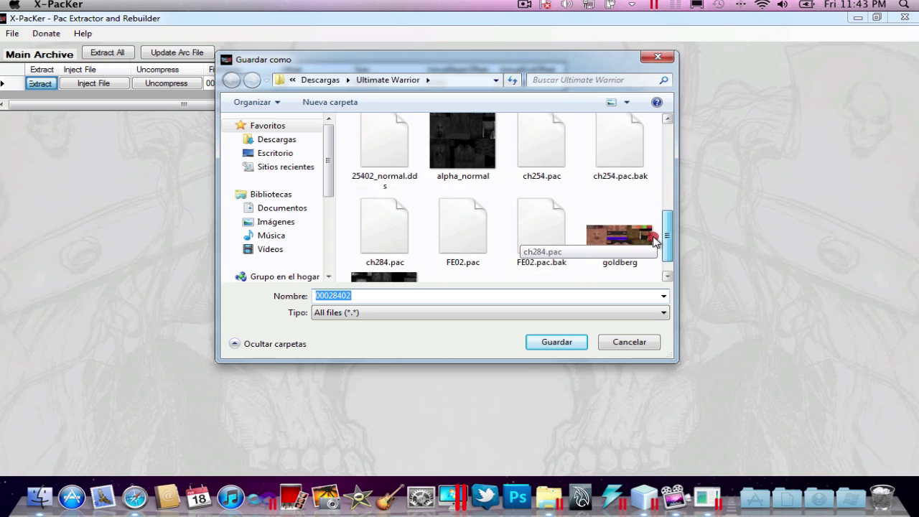
pyautogui.click(572, 344)
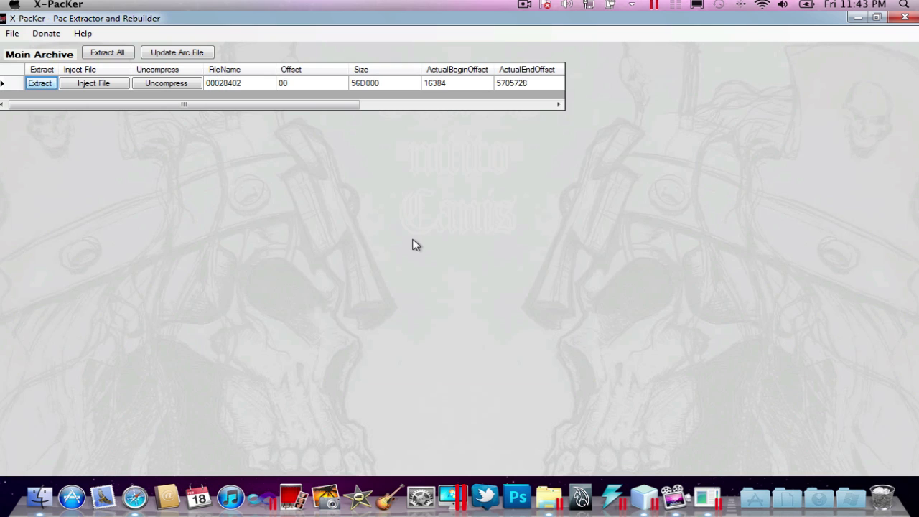
# - Choose the Xbox 360/PS3 PACH open option and select 00028402.pac in Ultimate Warrior
pyautogui.click(12, 36)
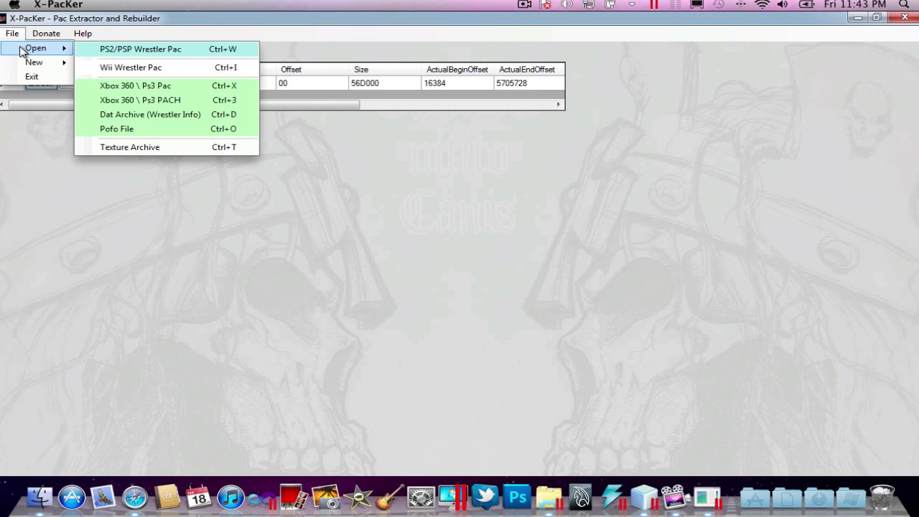
pyautogui.moveTo(36, 48)
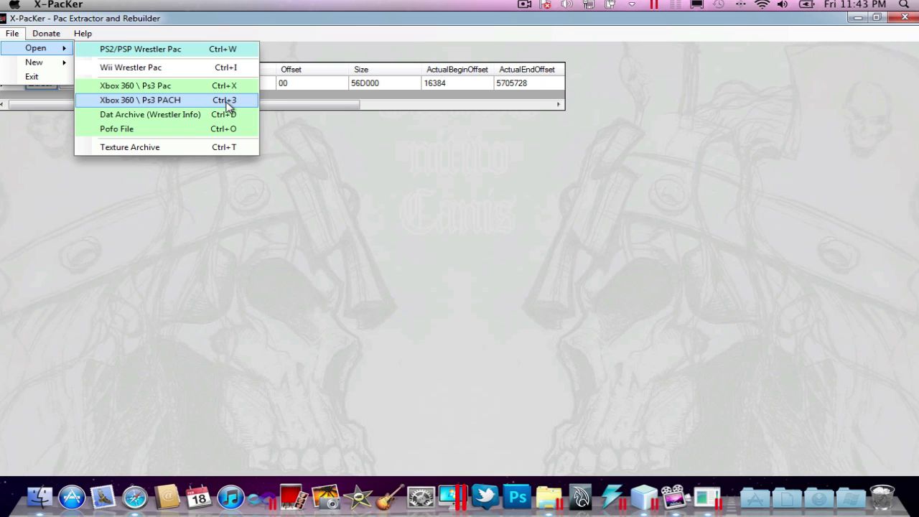
pyautogui.click(228, 106)
pyautogui.click(506, 191)
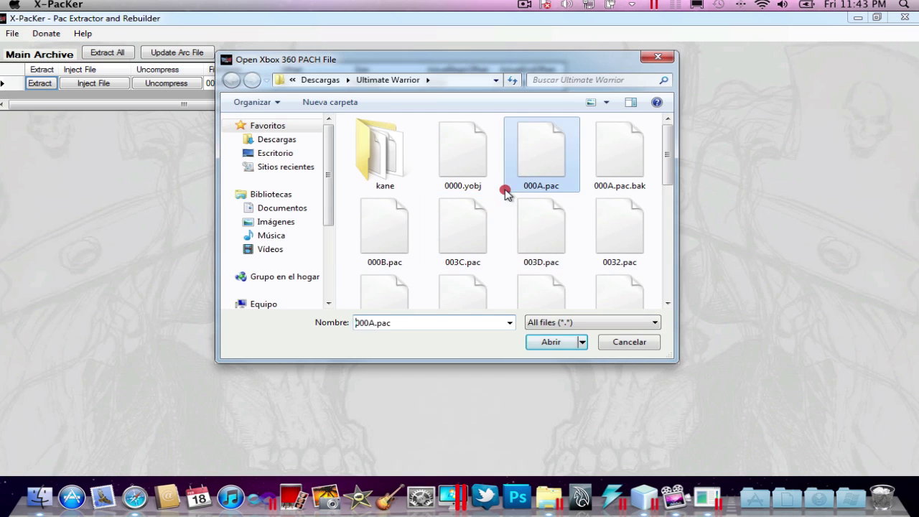
pyautogui.scroll(-2, 501, 184)
pyautogui.scroll(-5, 494, 195)
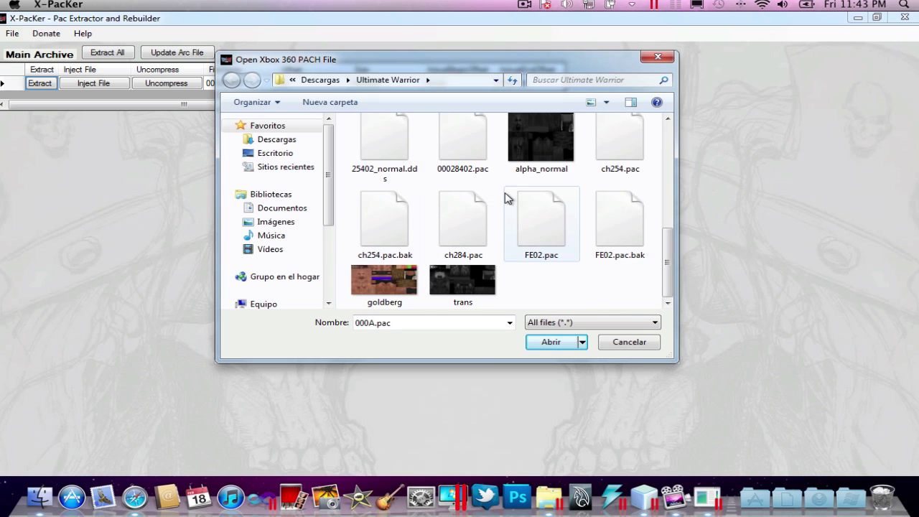
pyautogui.scroll(1, 504, 198)
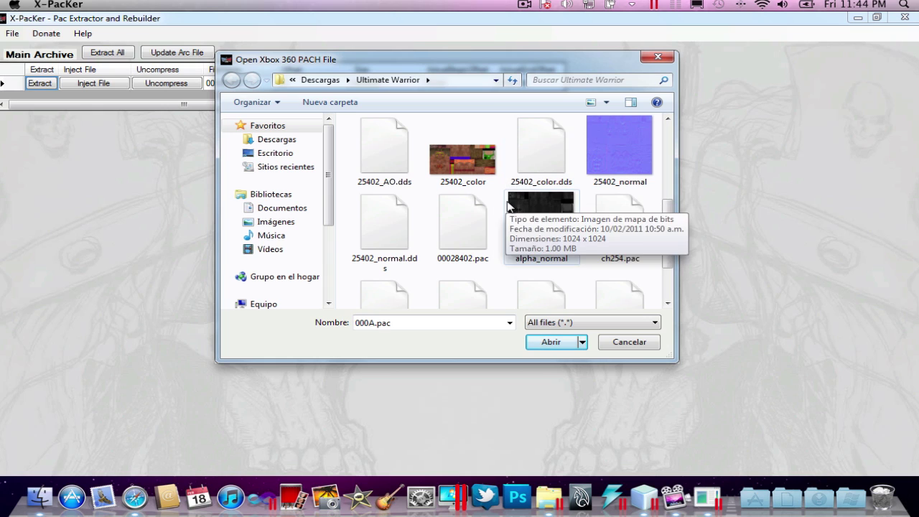
pyautogui.click(456, 214)
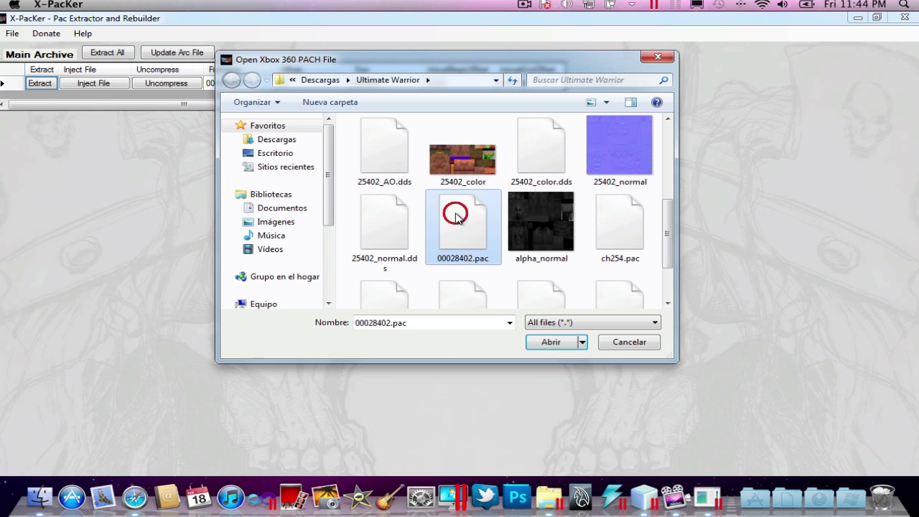